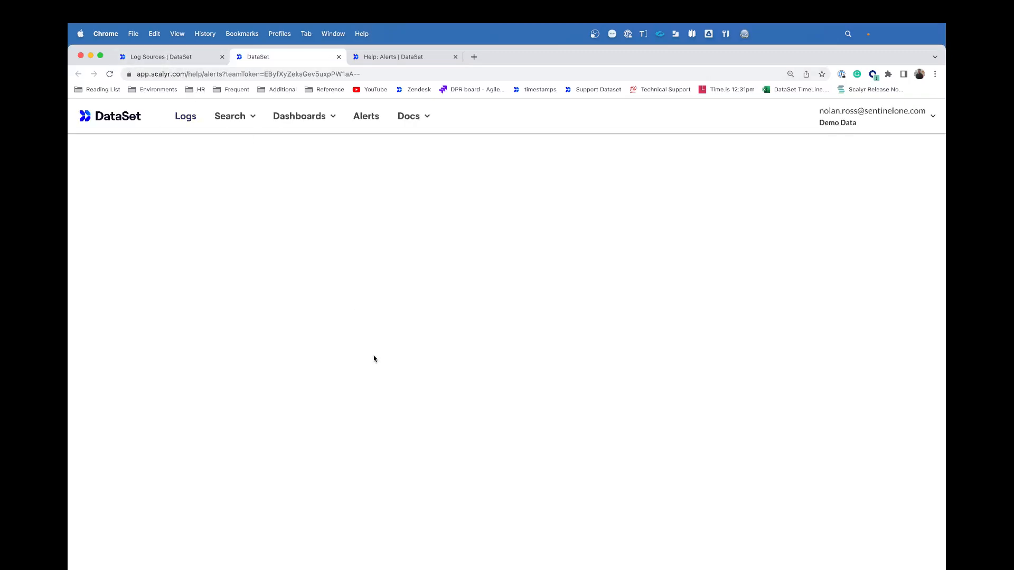
Step: Visit the Alerts list, open and cancel a new alert form, then start a blank log search
click(205, 59)
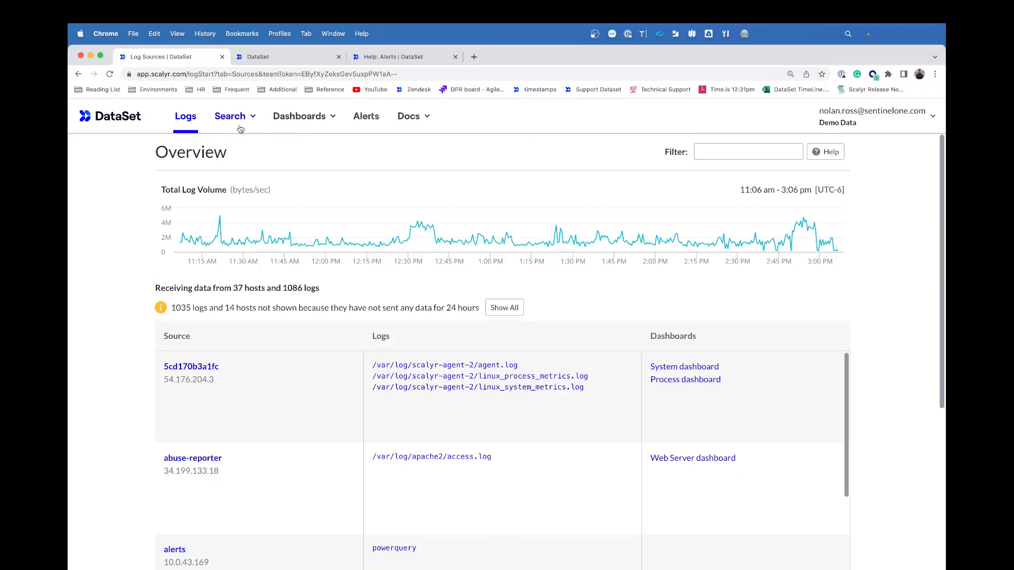
click(366, 119)
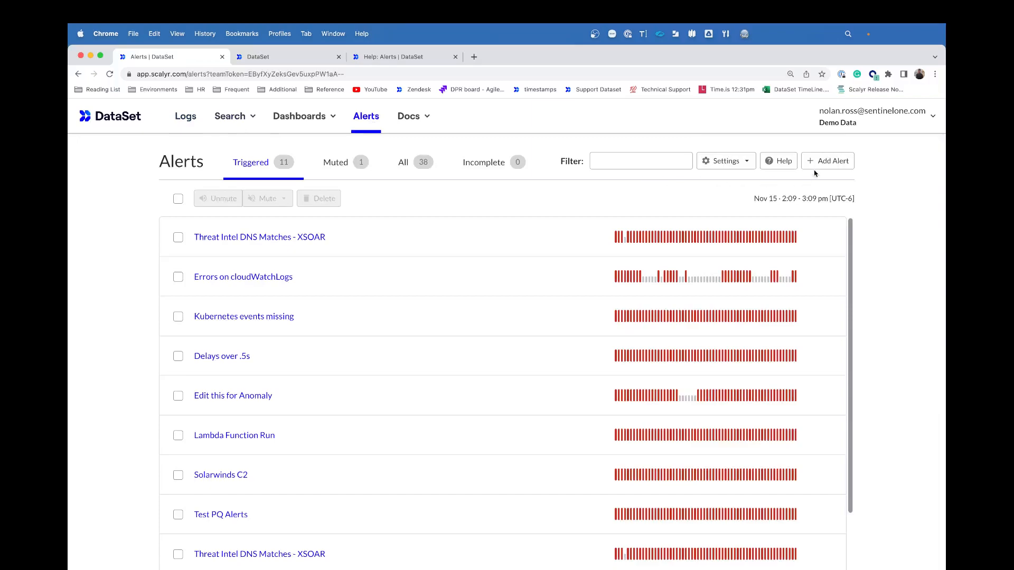
click(816, 165)
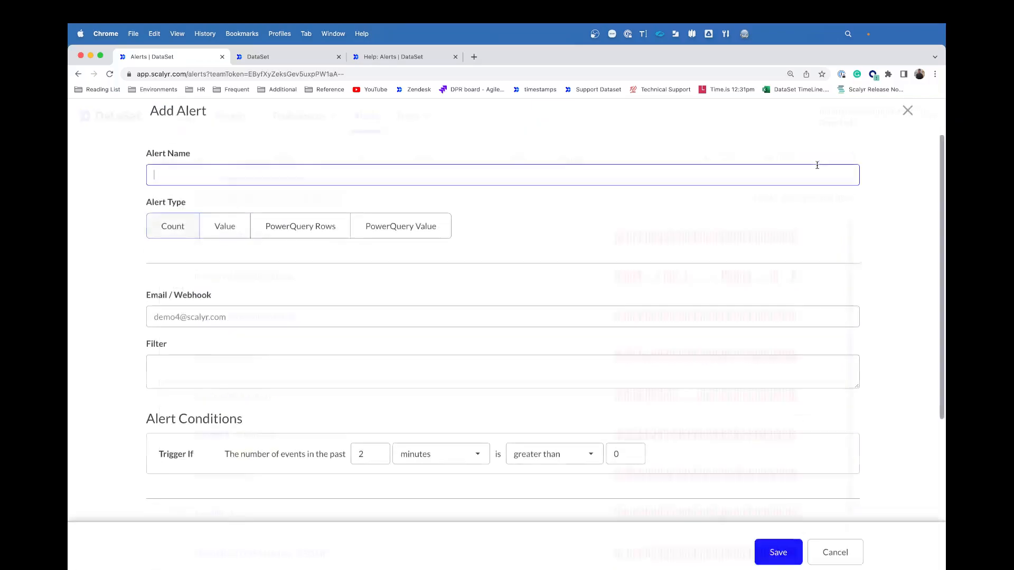
click(831, 562)
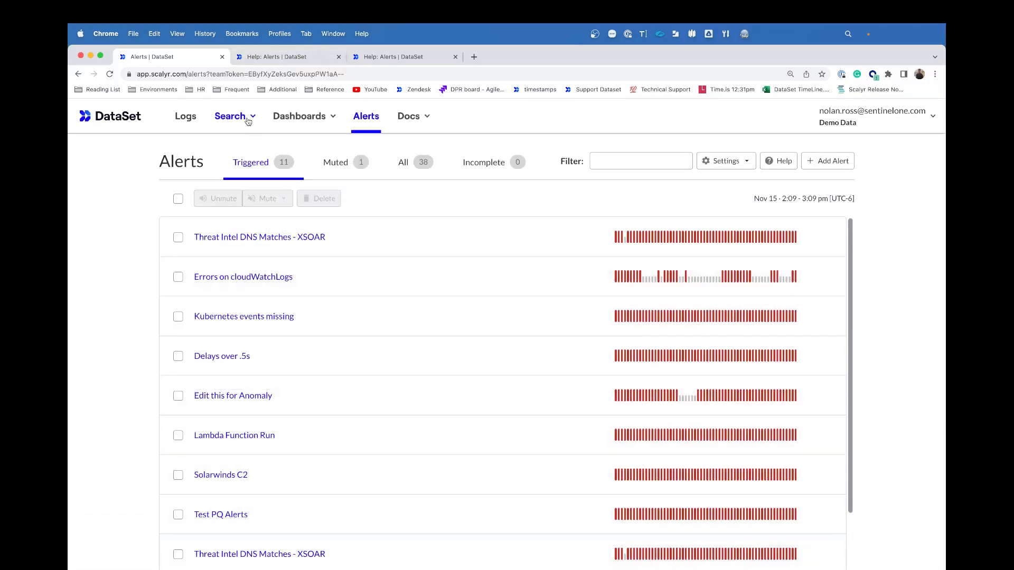
click(248, 121)
click(239, 143)
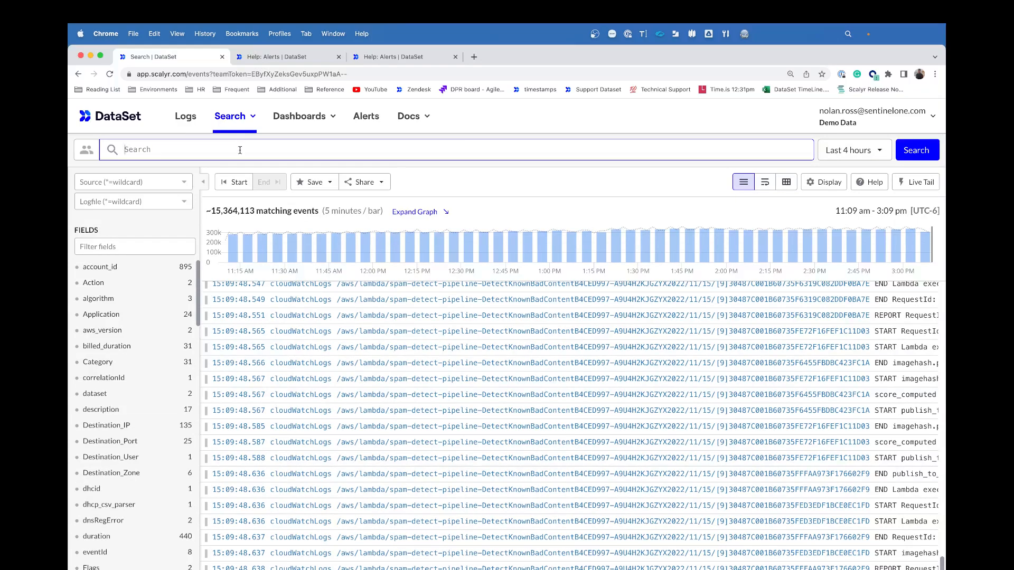
Step: Search for 'error' and filter sources to '*app*', leaving 372 matching events
text(error)
key(Return)
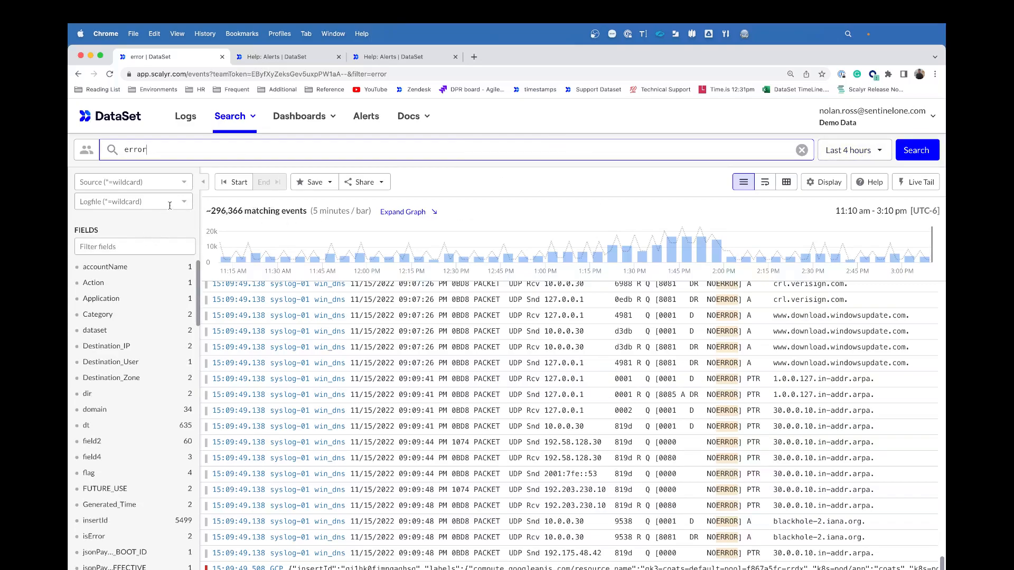
click(186, 182)
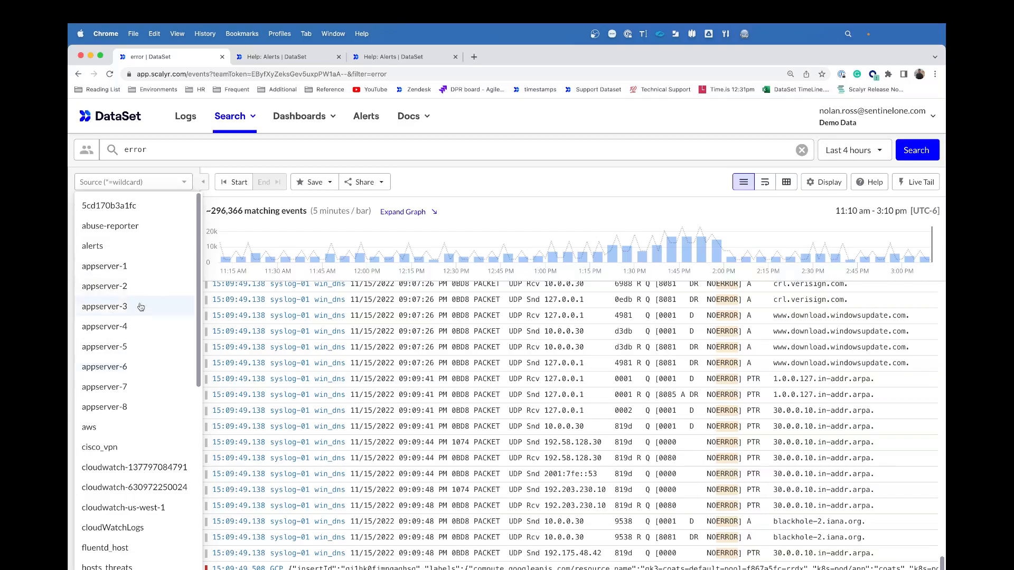
click(148, 182)
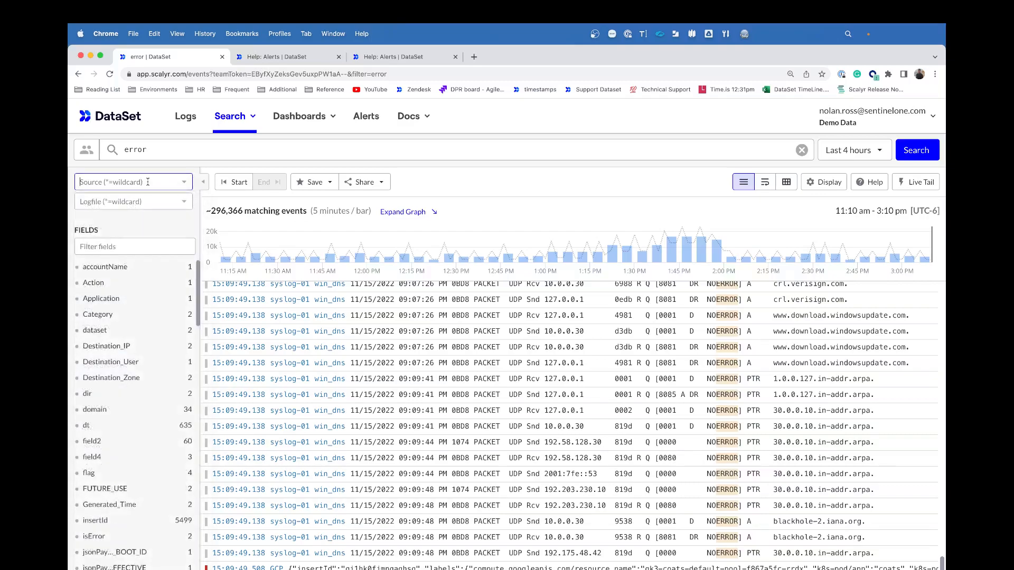
text(*app*)
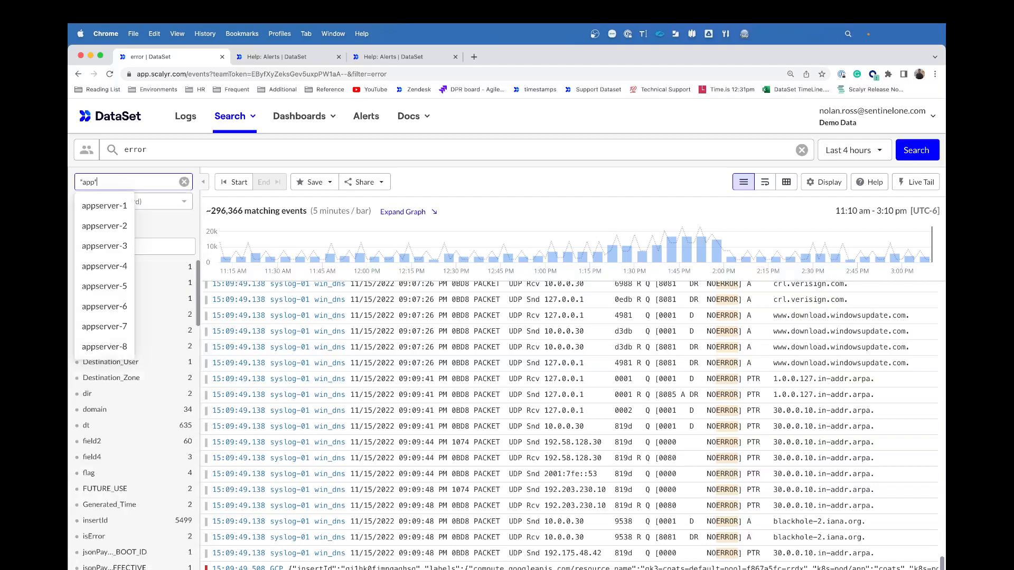
key(Return)
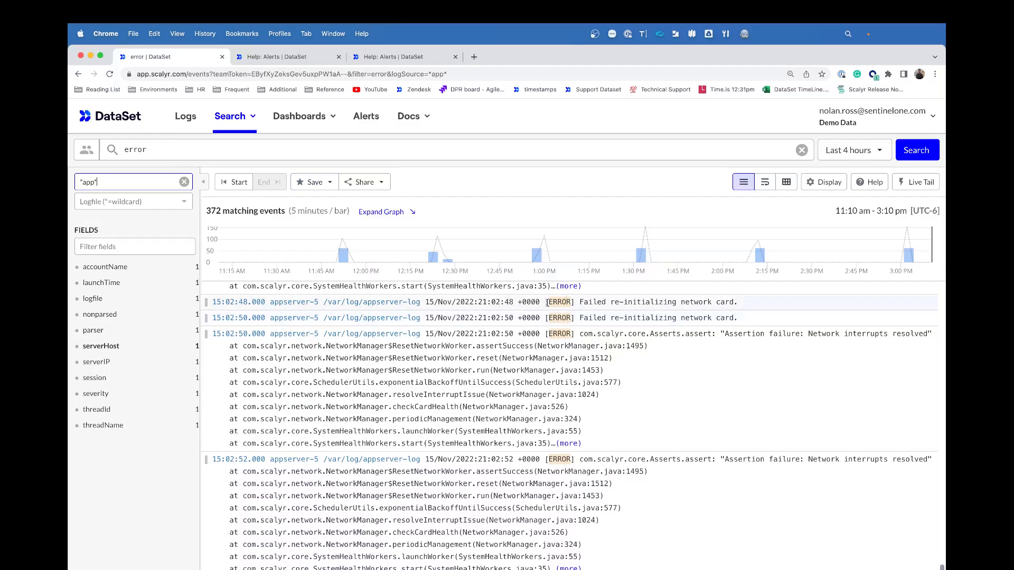
click(328, 184)
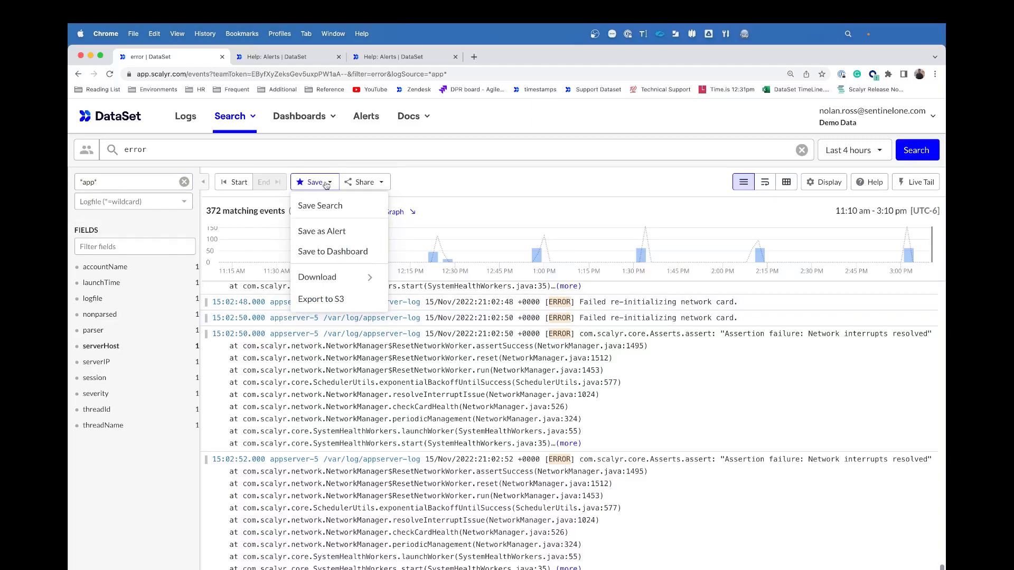
Step: Save the search as a Count alert named 'NR App Server Errors' that emails the recipient's address
click(323, 235)
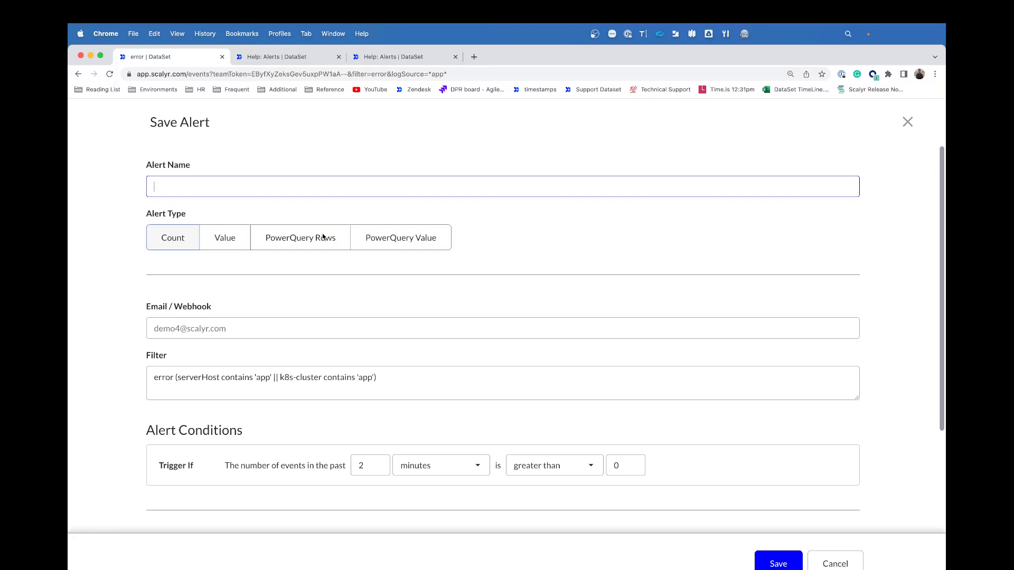
text(NR A)
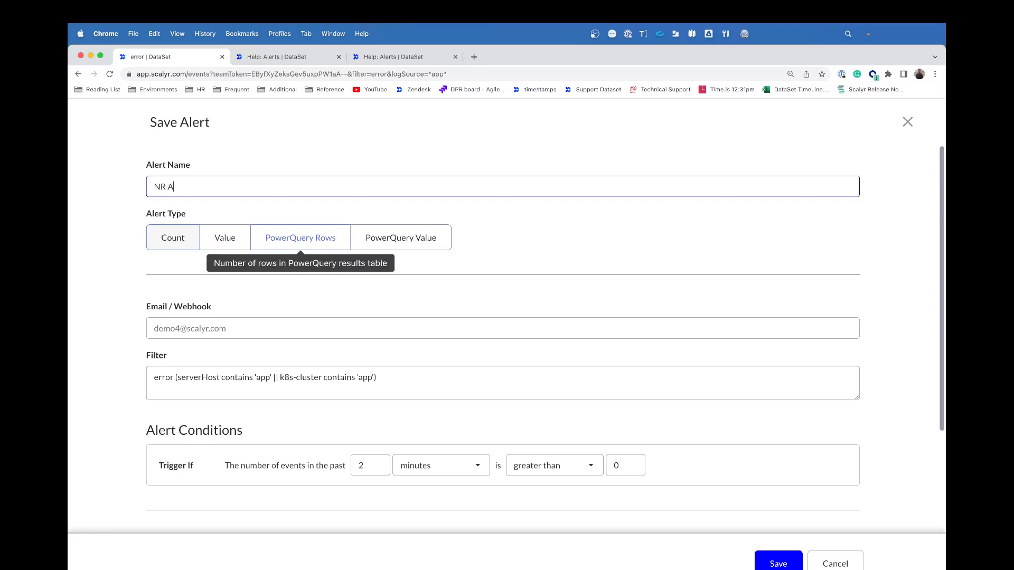
text(pp Server Errors)
click(175, 245)
click(198, 323)
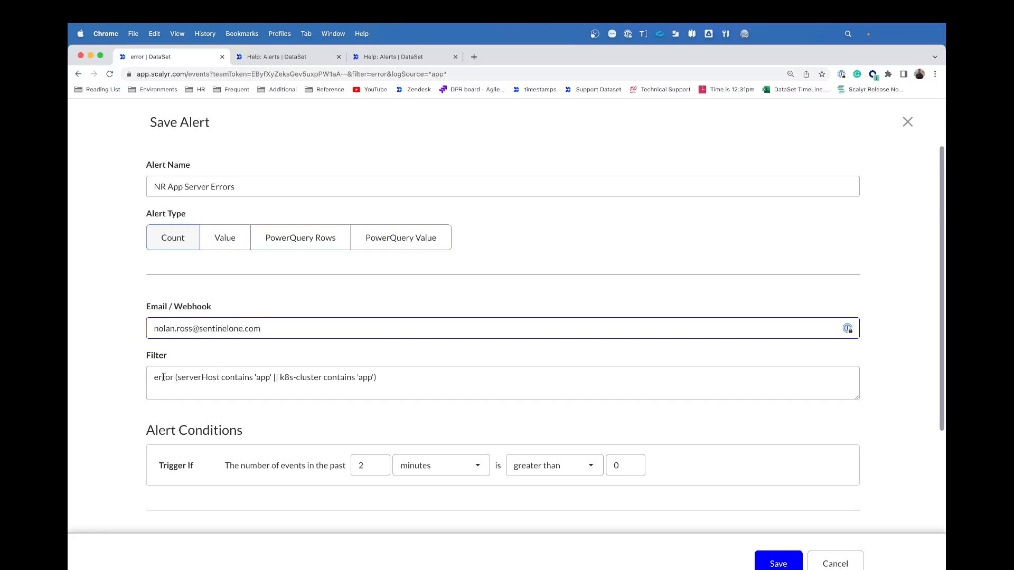
drag(152, 377, 388, 385)
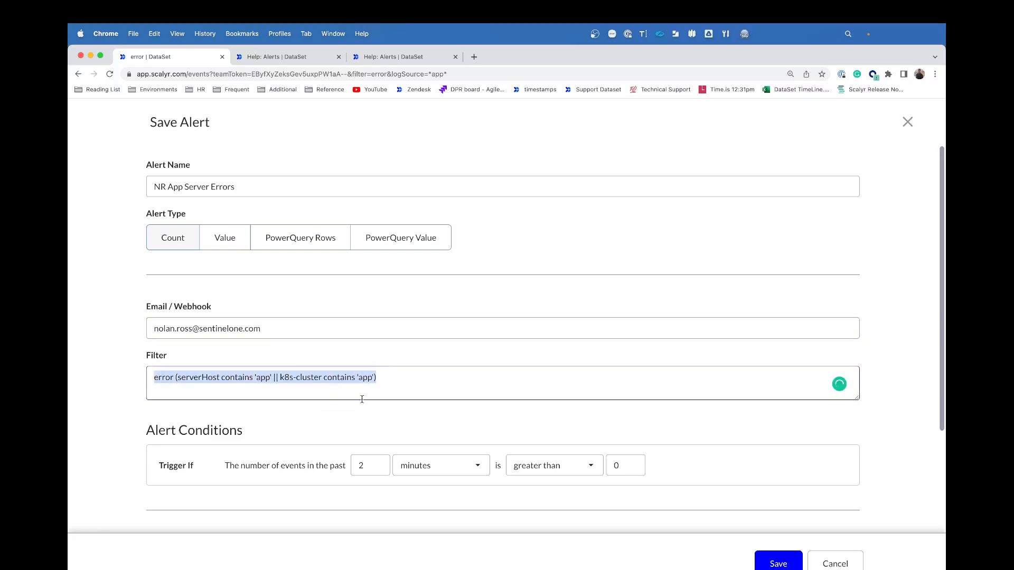
Step: Set the alert condition to more than 2 events within the past 3 minutes
scroll(362, 399, down, 4)
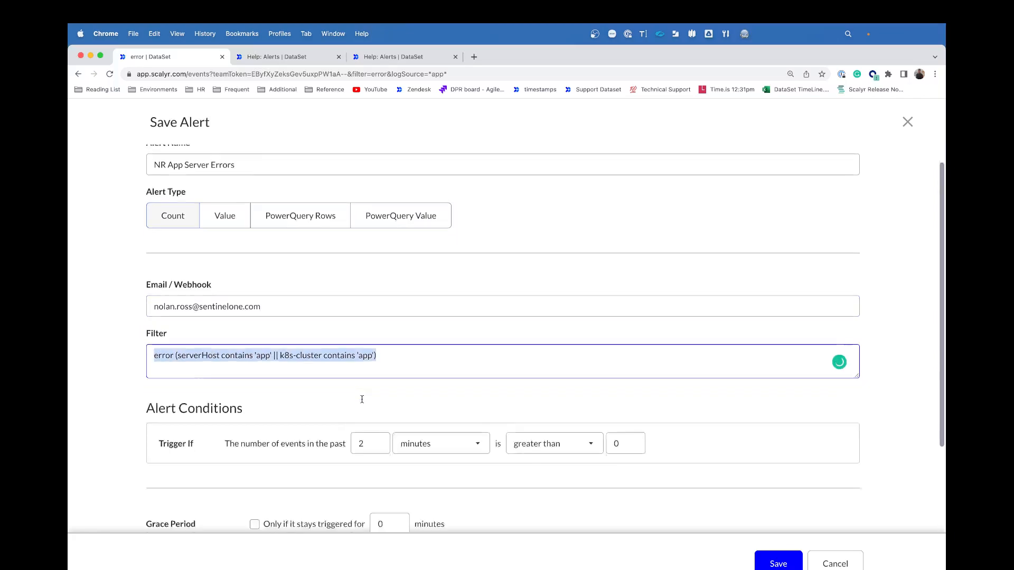
click(119, 376)
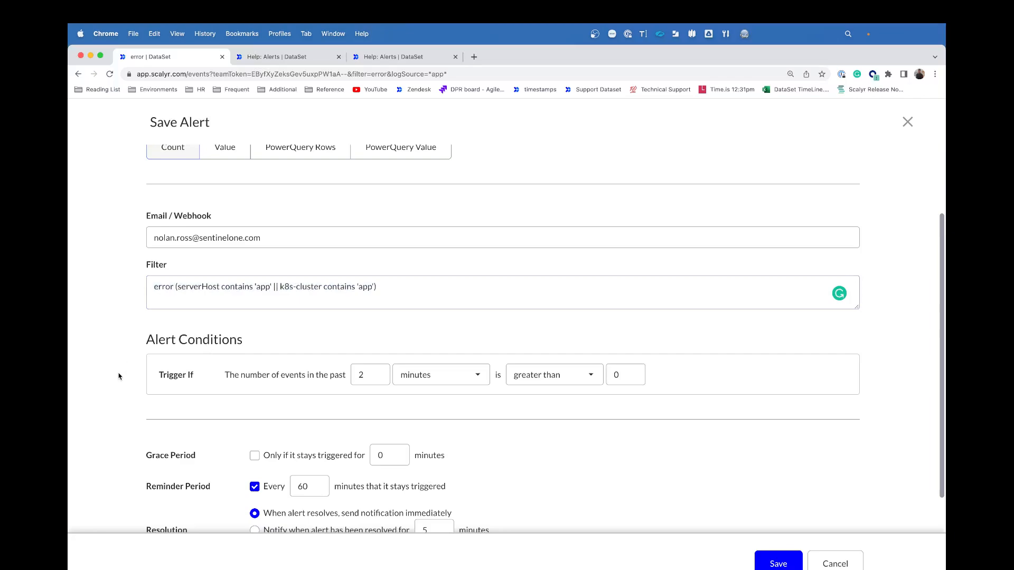
scroll(119, 375, down, 1)
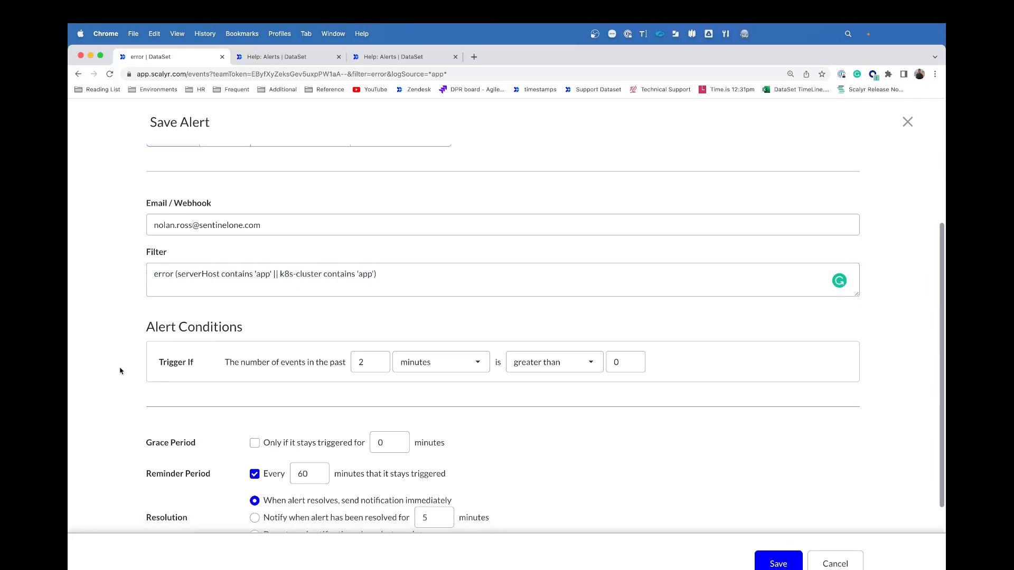
drag(374, 361, 353, 363)
text(3)
click(454, 369)
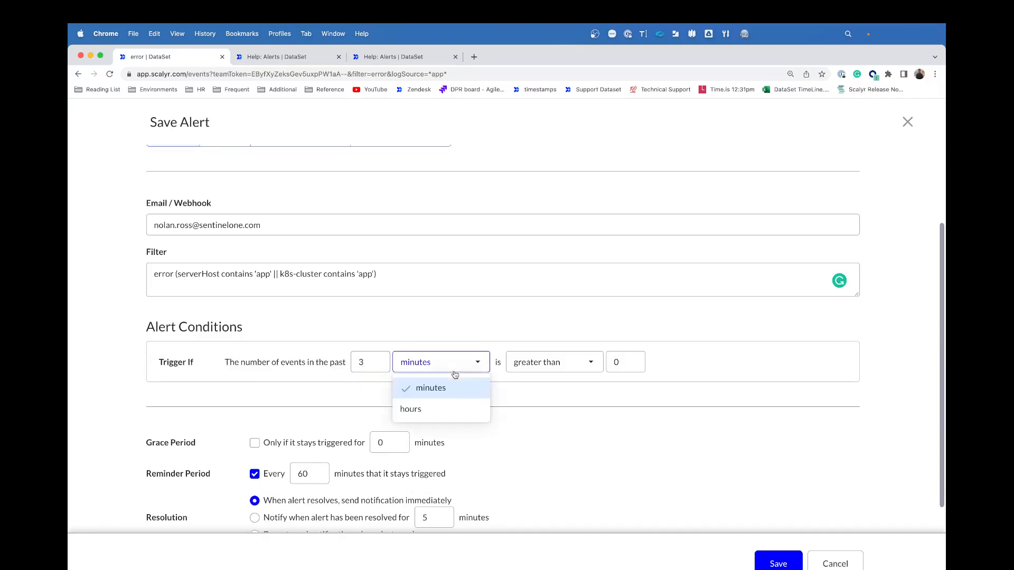
click(450, 388)
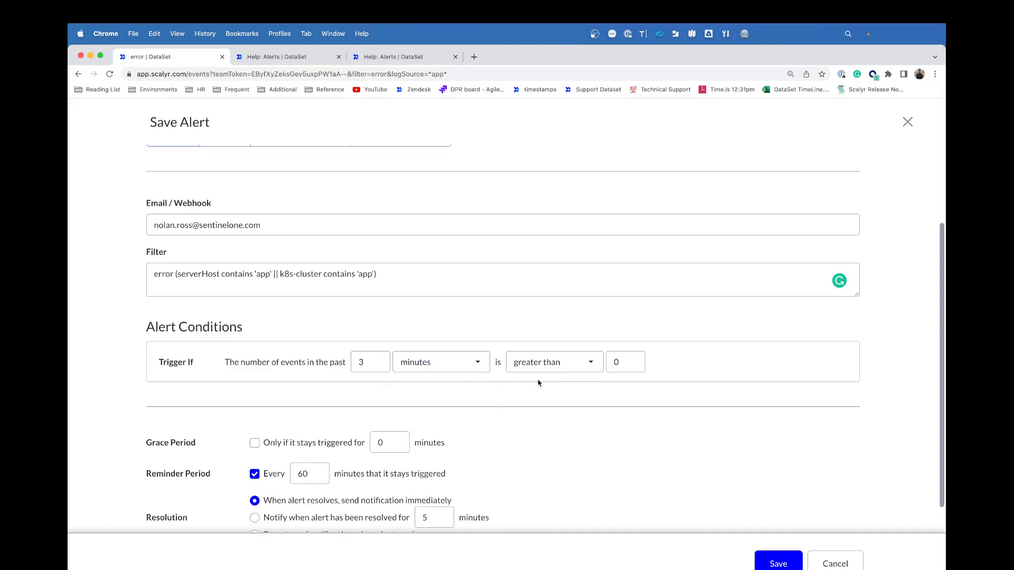
click(615, 364)
text(2)
scroll(515, 391, down, 1)
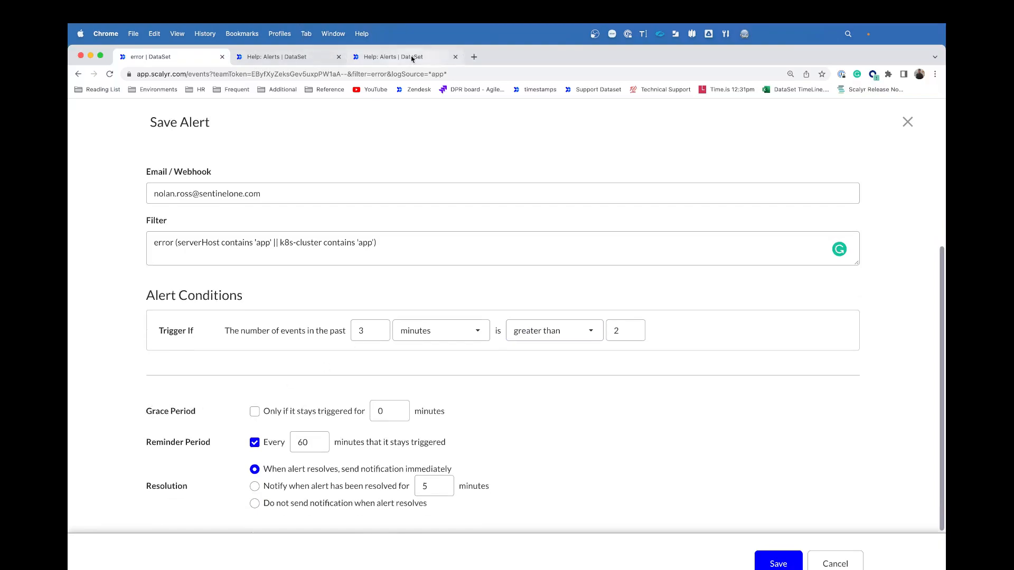
Step: Read the Grace Period explanation on the Alerts help page, then return to the alert form
click(369, 57)
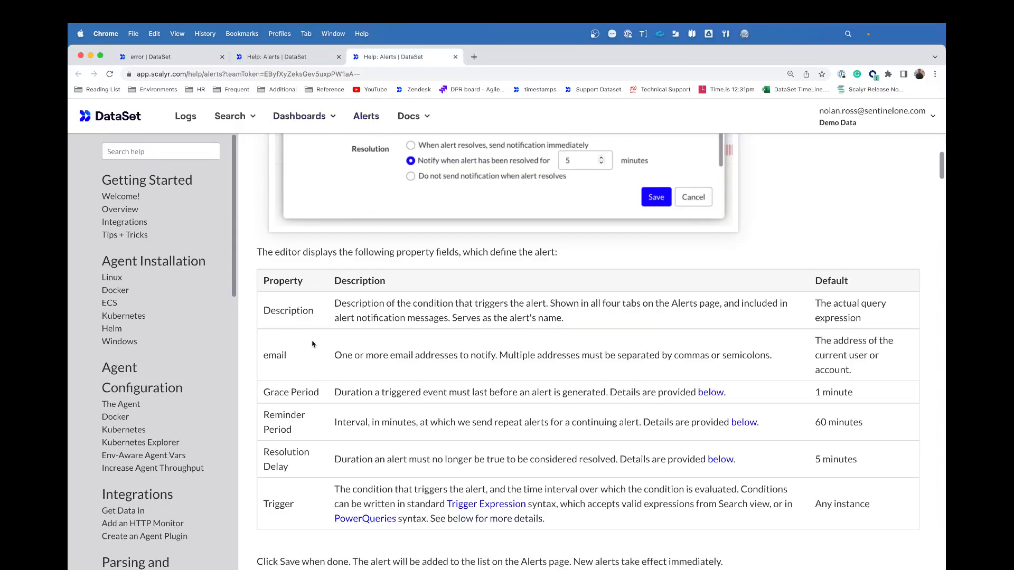
drag(263, 392, 436, 394)
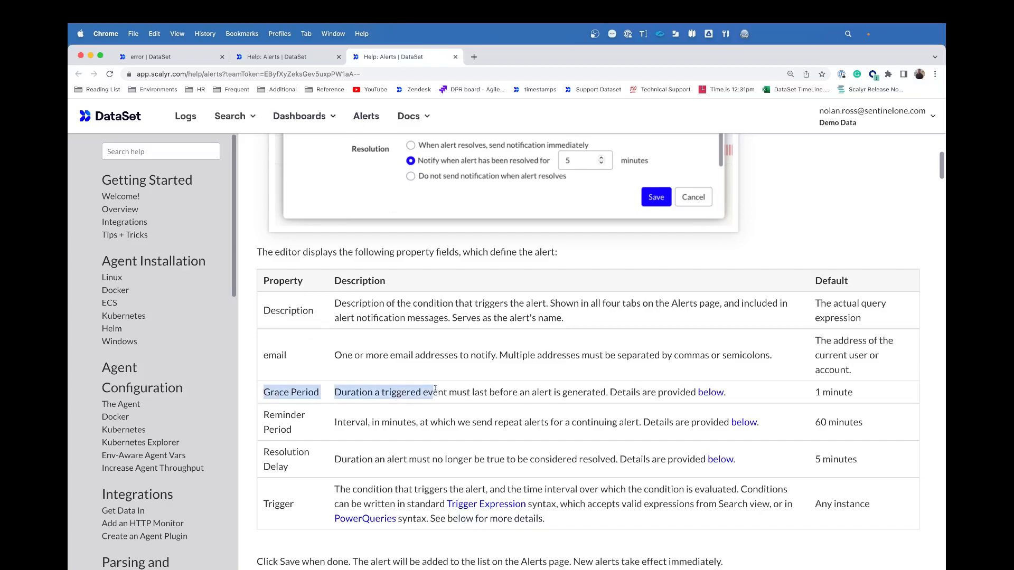
scroll(405, 371, down, 2)
click(453, 359)
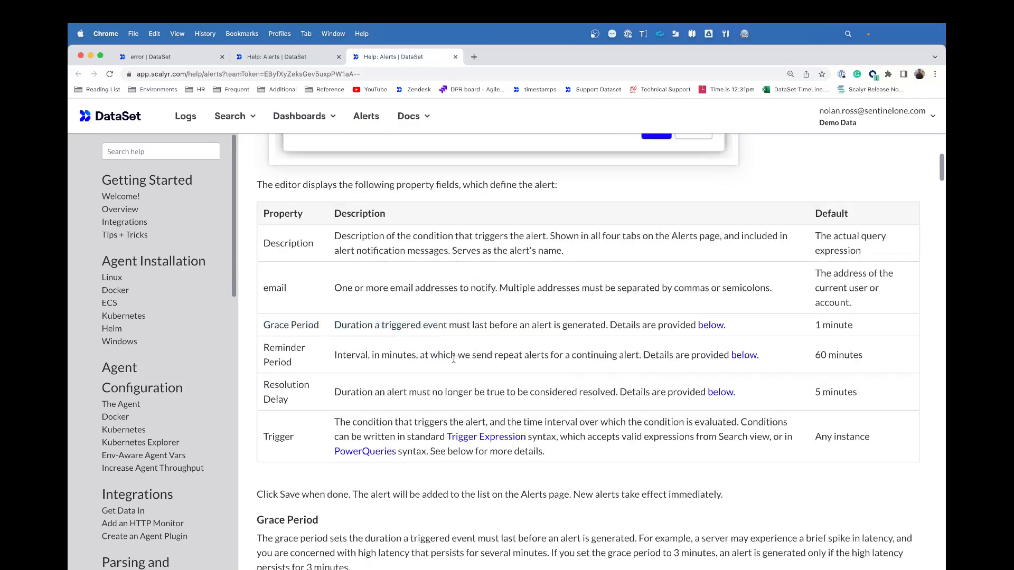
click(140, 57)
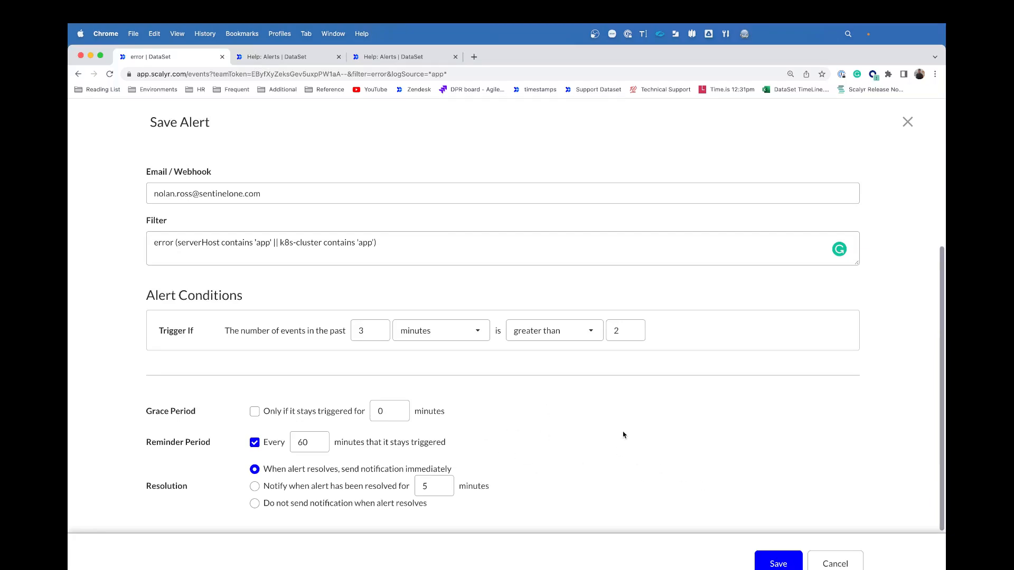
scroll(580, 434, up, 3)
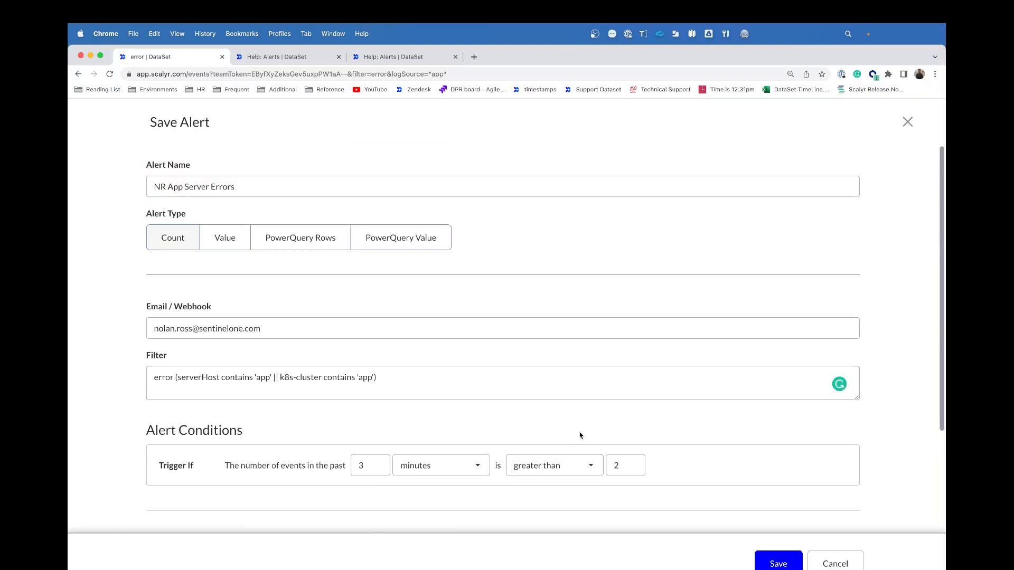
Step: Save the alert and open NR App Server Errors from the All alerts list
scroll(580, 435, down, 3)
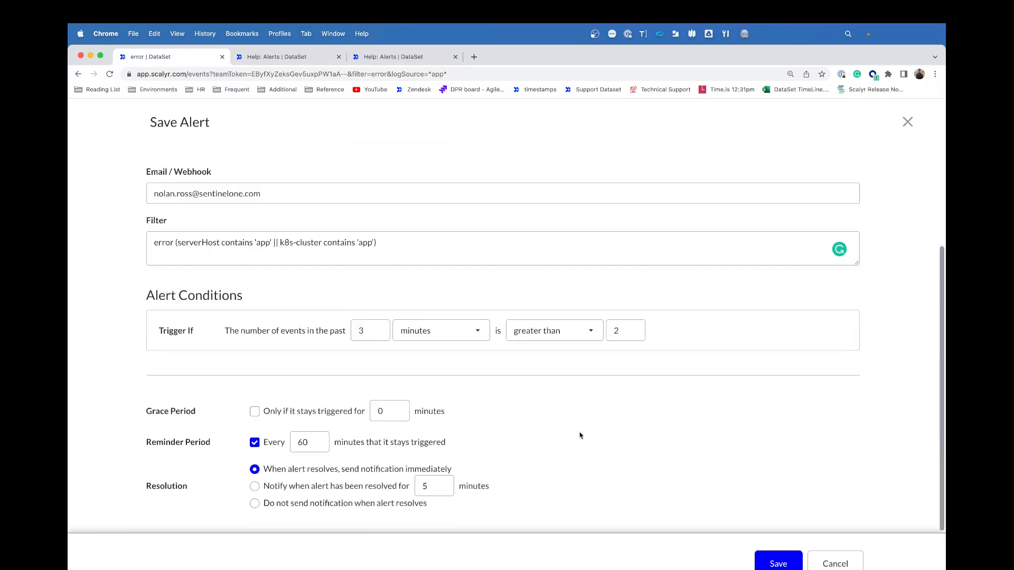
click(768, 565)
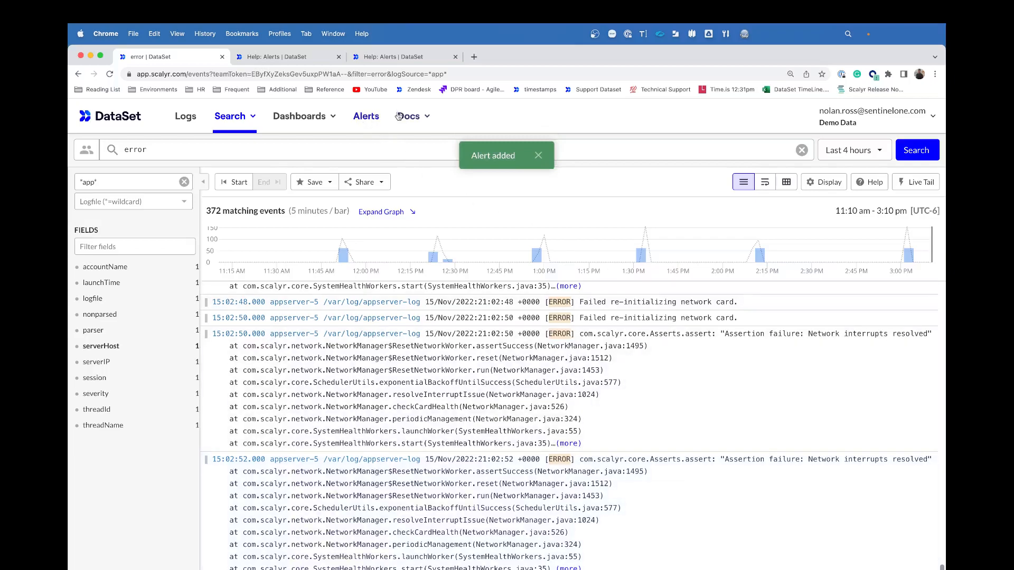
click(369, 121)
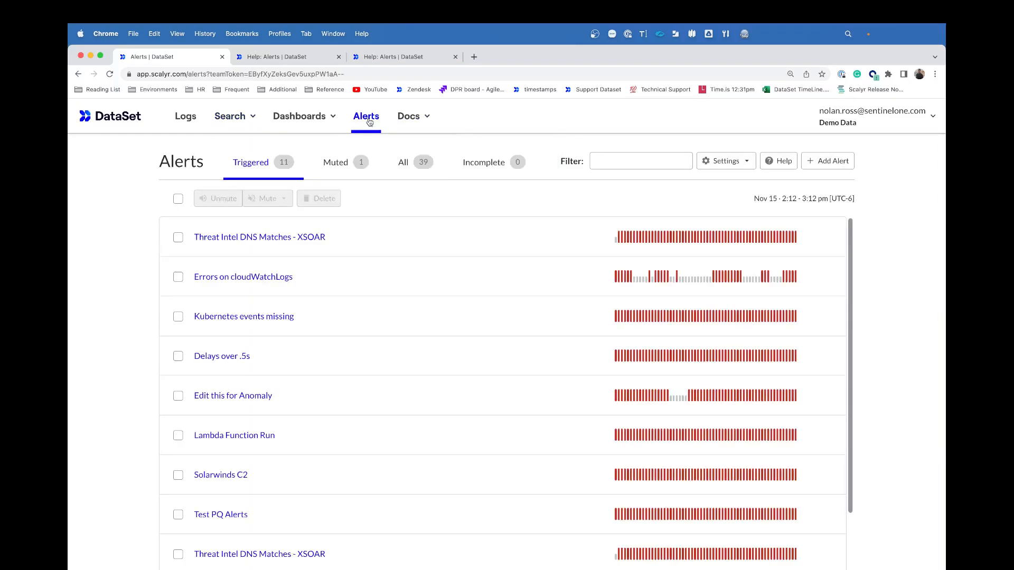
click(424, 162)
scroll(430, 446, down, 5)
scroll(430, 446, down, 15)
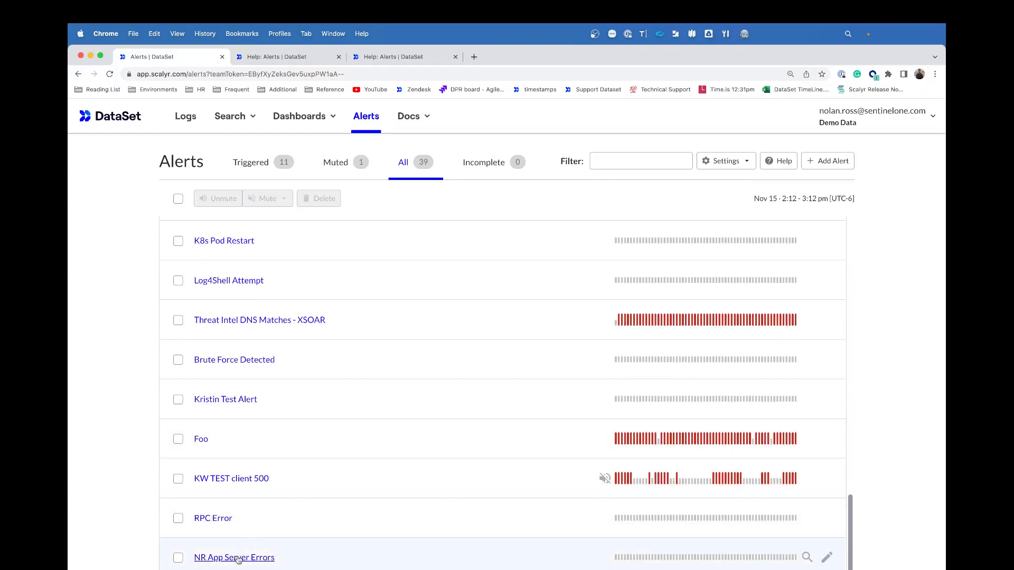
click(229, 559)
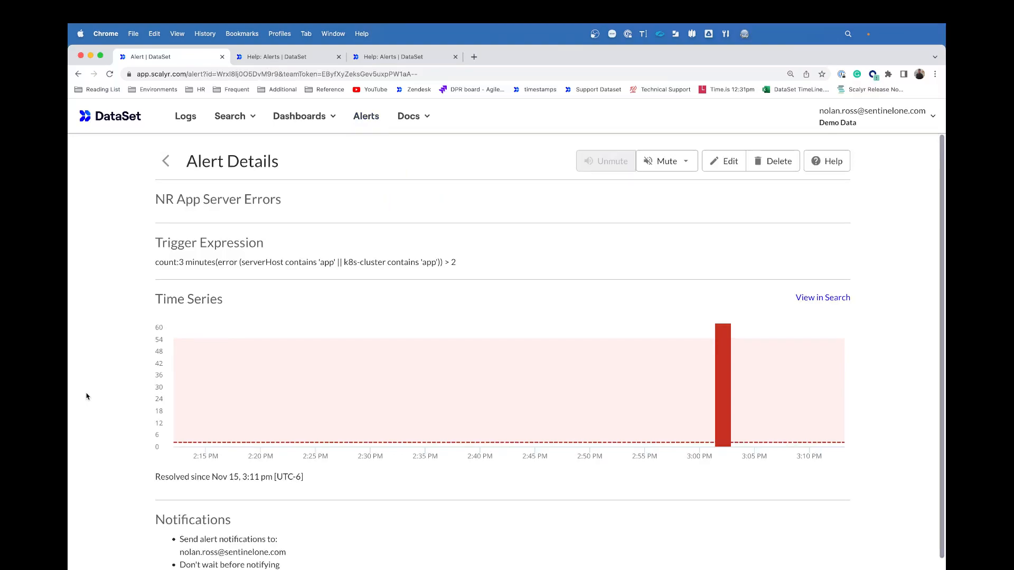
click(719, 165)
Step: Cancel the edit, check the Mute options, and view the alert's query graphed in Search
click(833, 562)
click(668, 163)
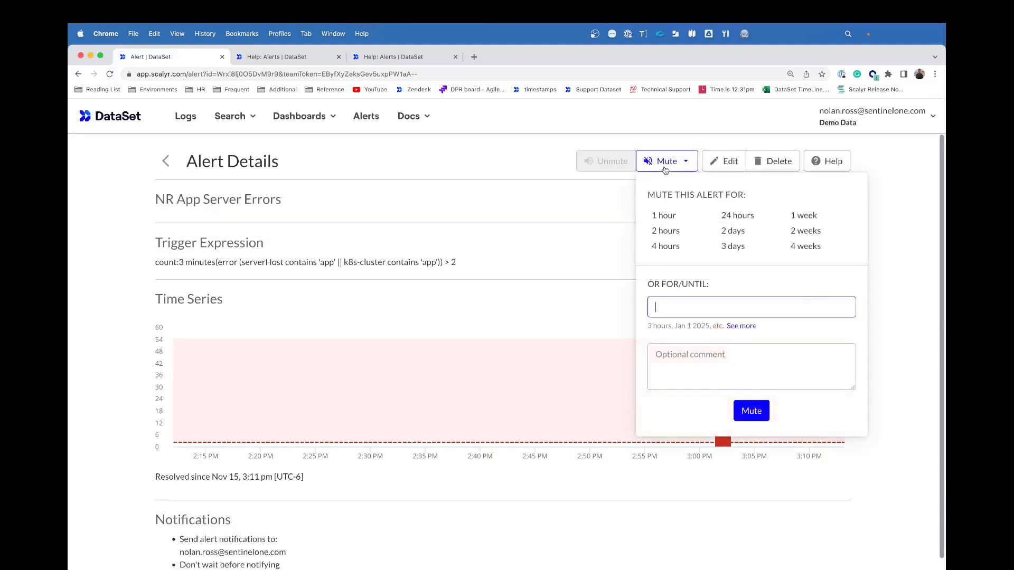
click(576, 245)
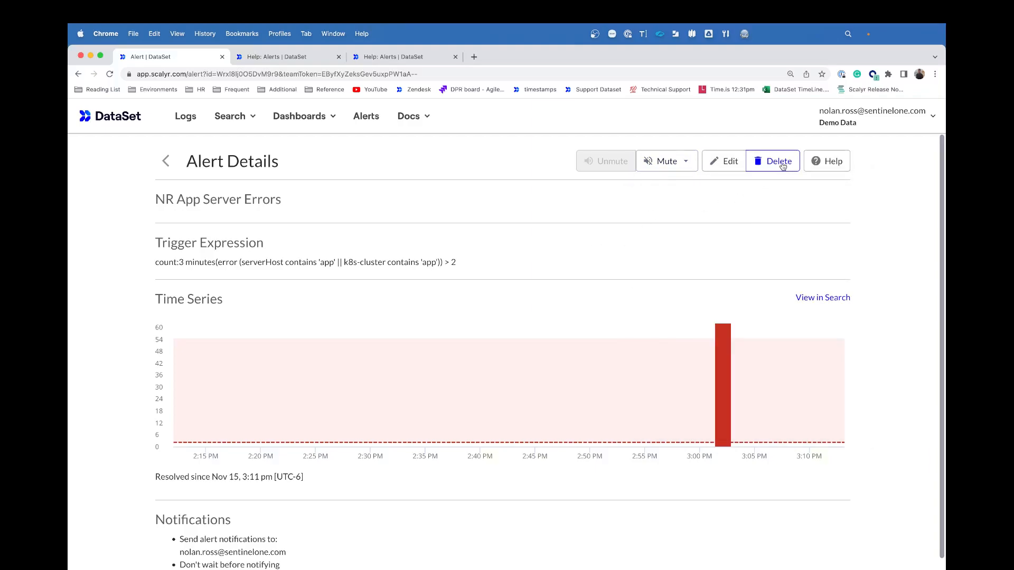
scroll(608, 305, down, 1)
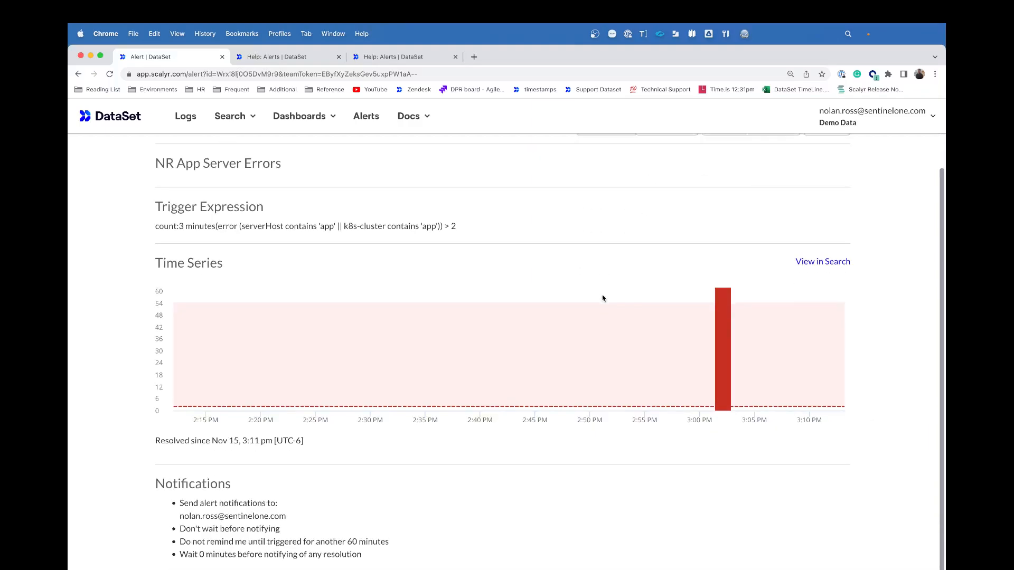
click(820, 262)
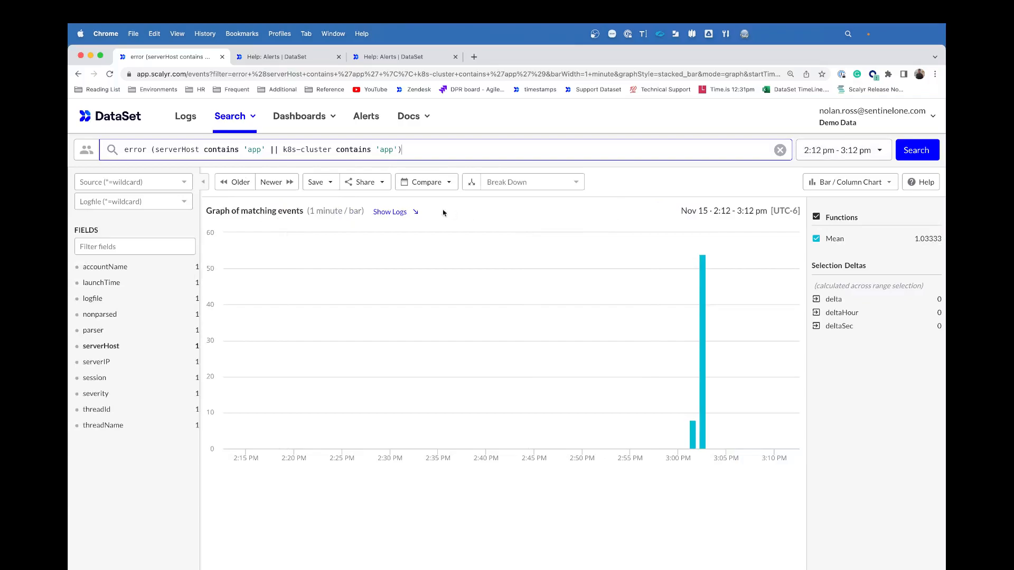
Step: Show the matching log events, then start a new blank search over the last 4 hours
click(393, 213)
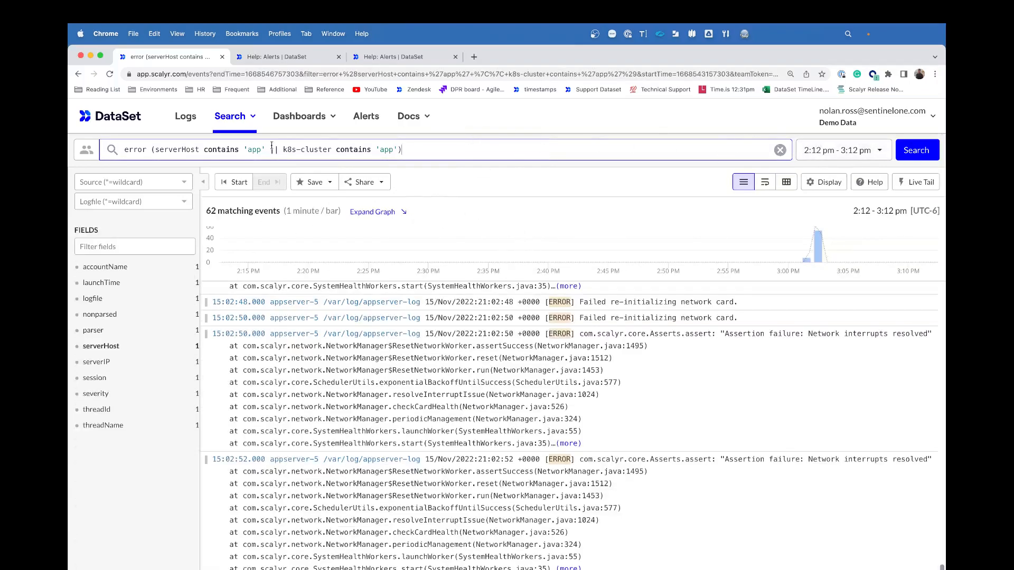
click(229, 124)
click(253, 143)
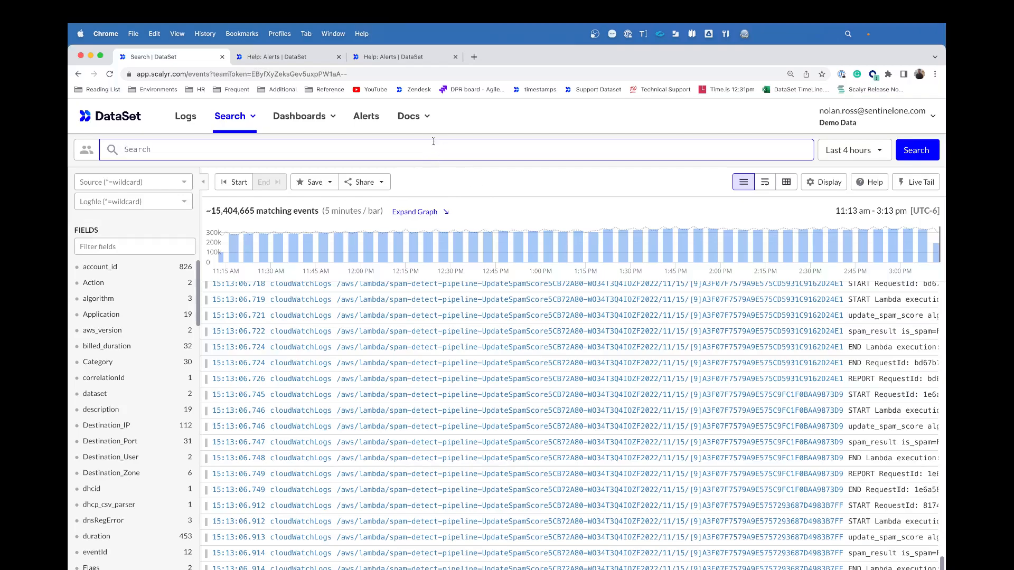
Step: Begin a Value alert in the third tab, then close that tab and return to Search
click(394, 56)
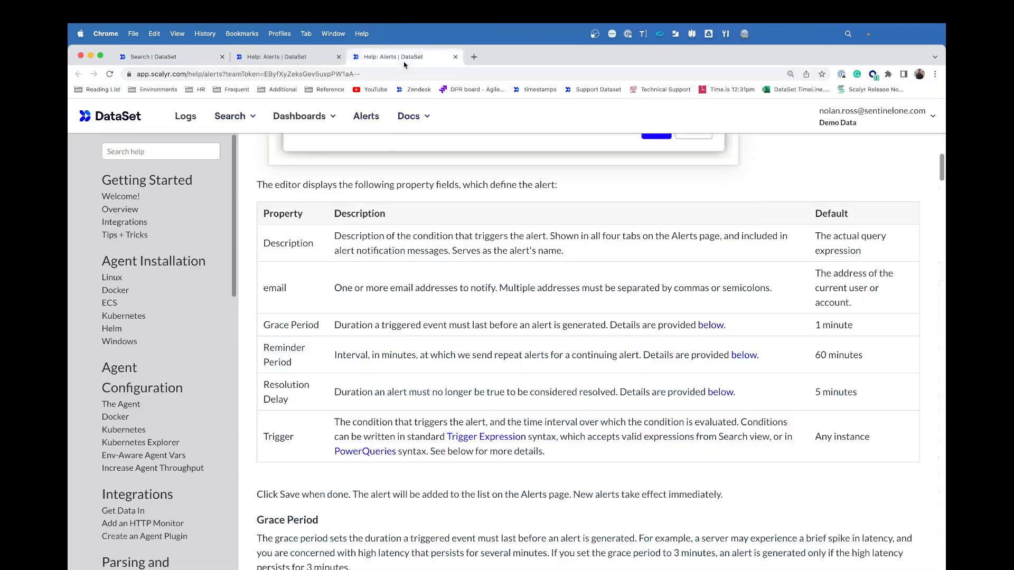
click(367, 116)
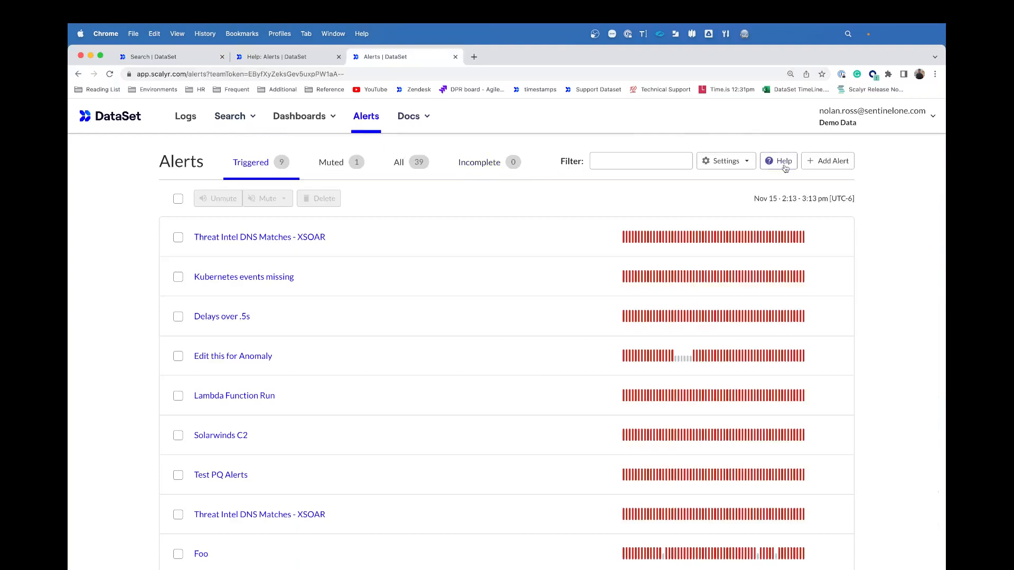
click(828, 161)
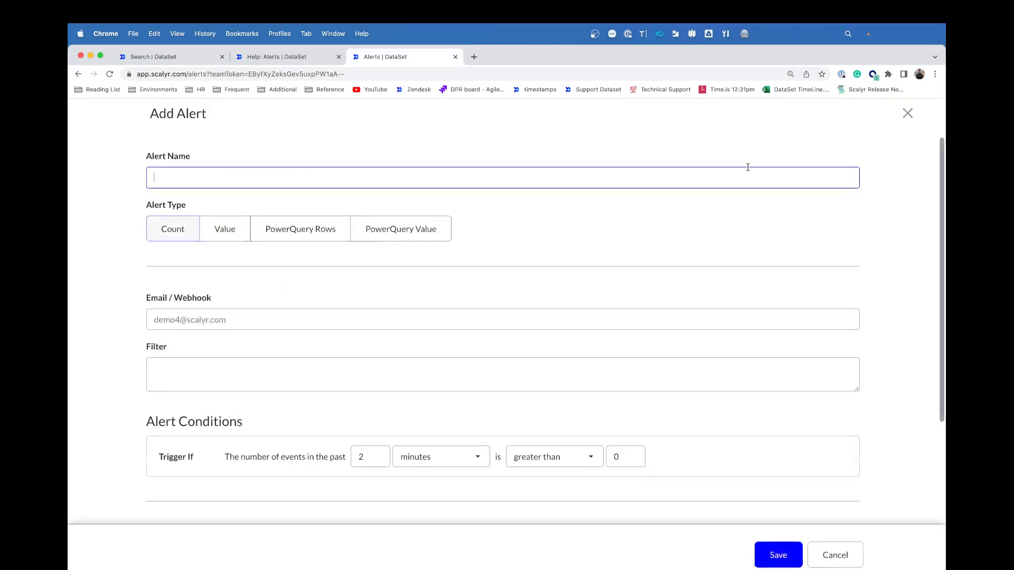
click(224, 237)
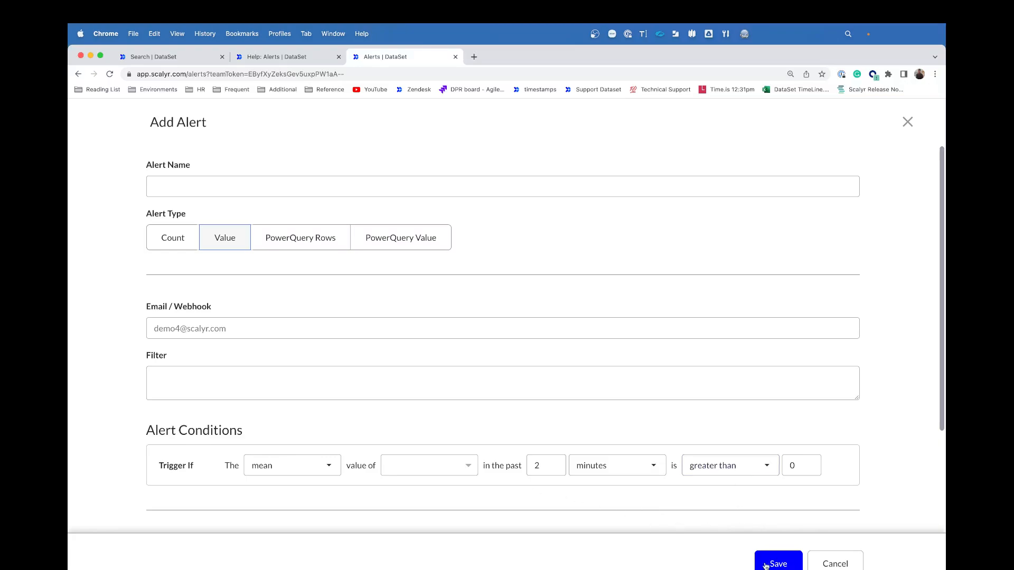
click(455, 58)
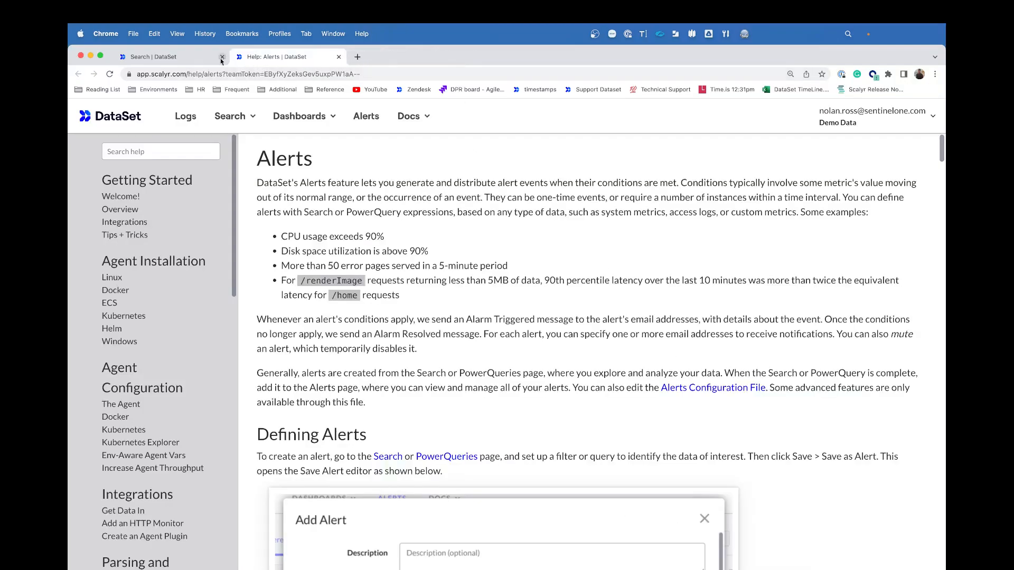
click(192, 59)
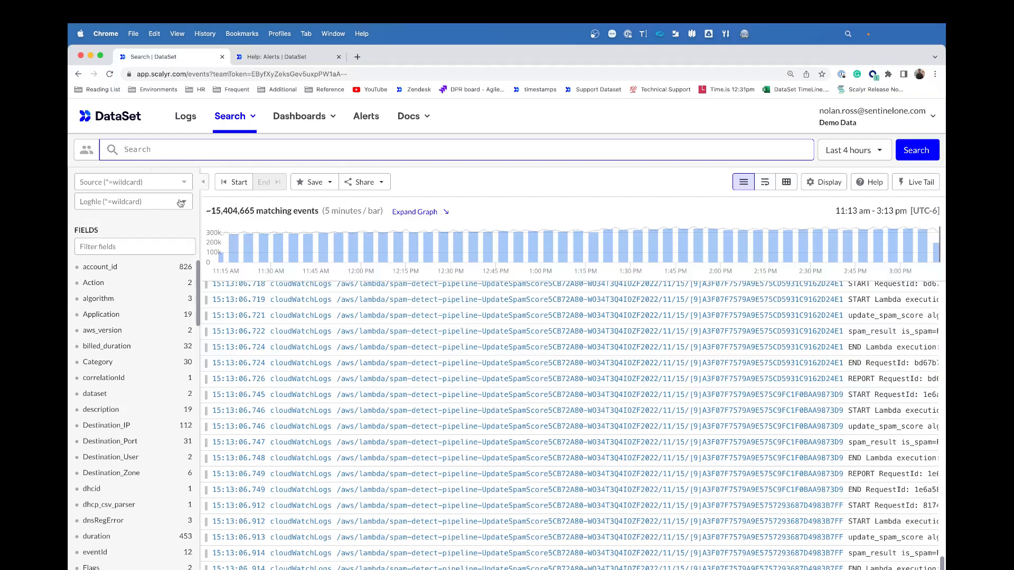
Step: Filter logfiles to 'updatespamscore' and graph the duration values, averaging 2.64788
click(163, 200)
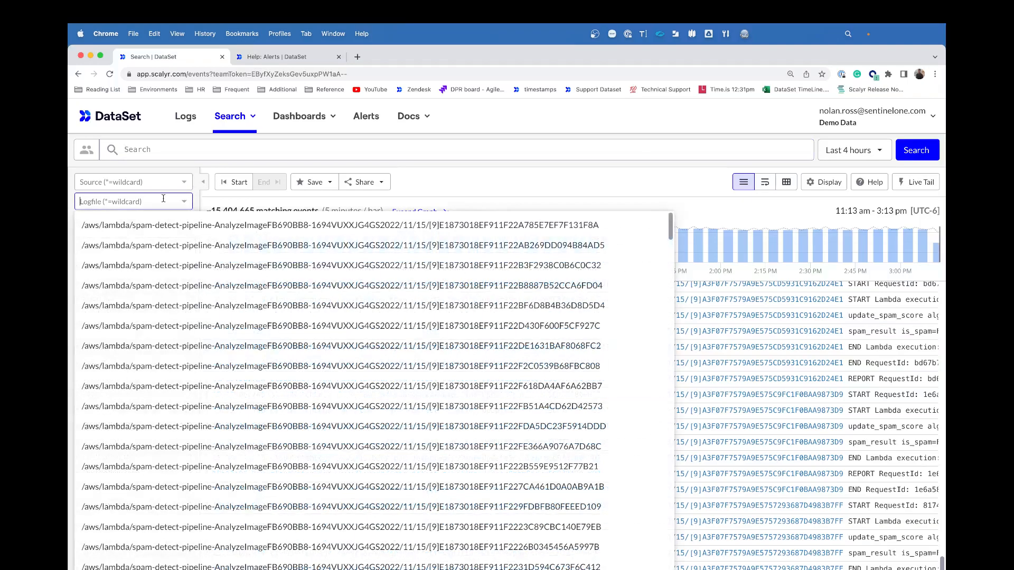
text(update)
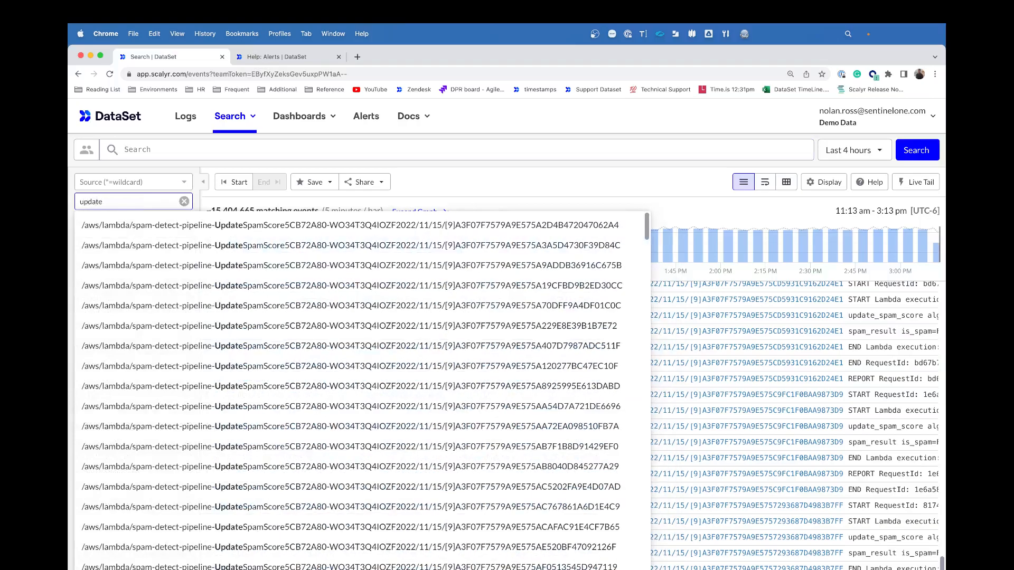
text(spamscore)
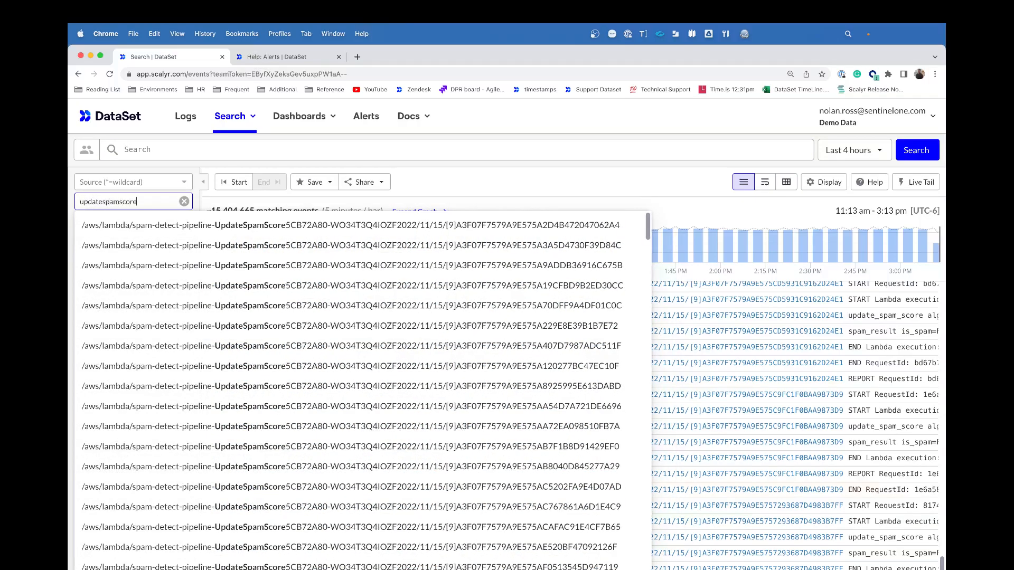
key(Return)
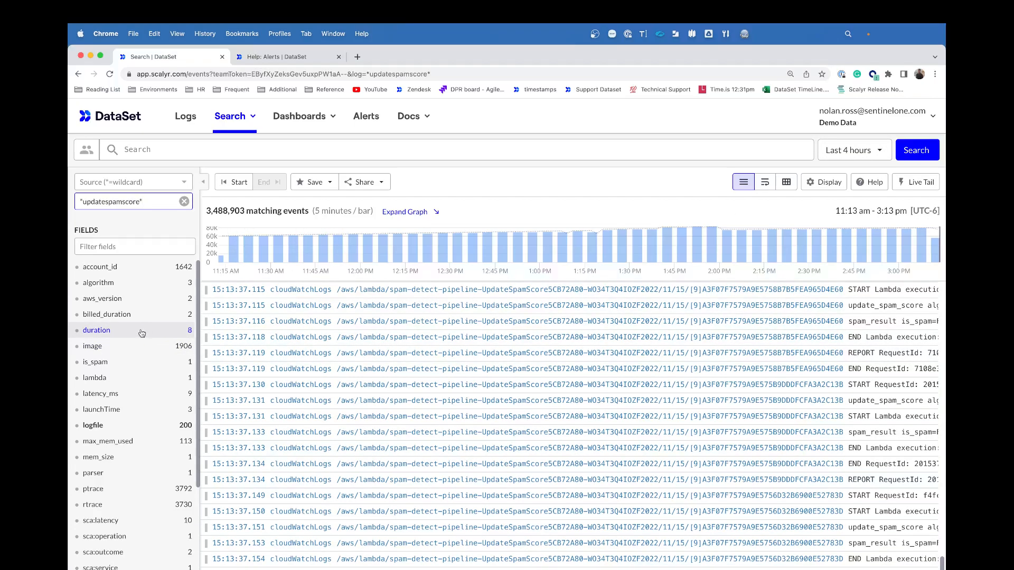
click(97, 330)
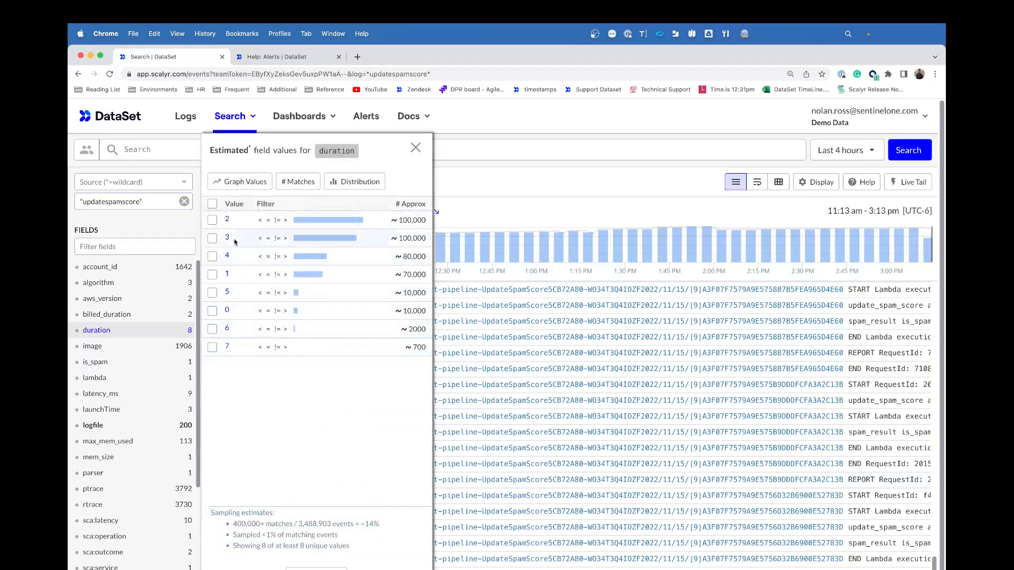
click(230, 182)
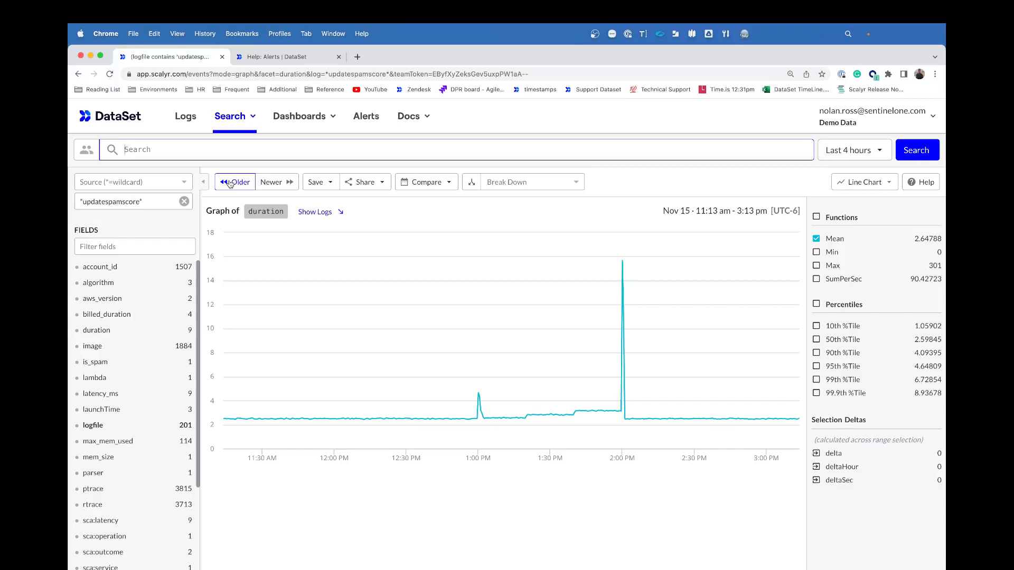
Step: Keep the 95th percentile duration line plotted with the mean and bring up the Save options
mouse_move(623, 265)
click(816, 367)
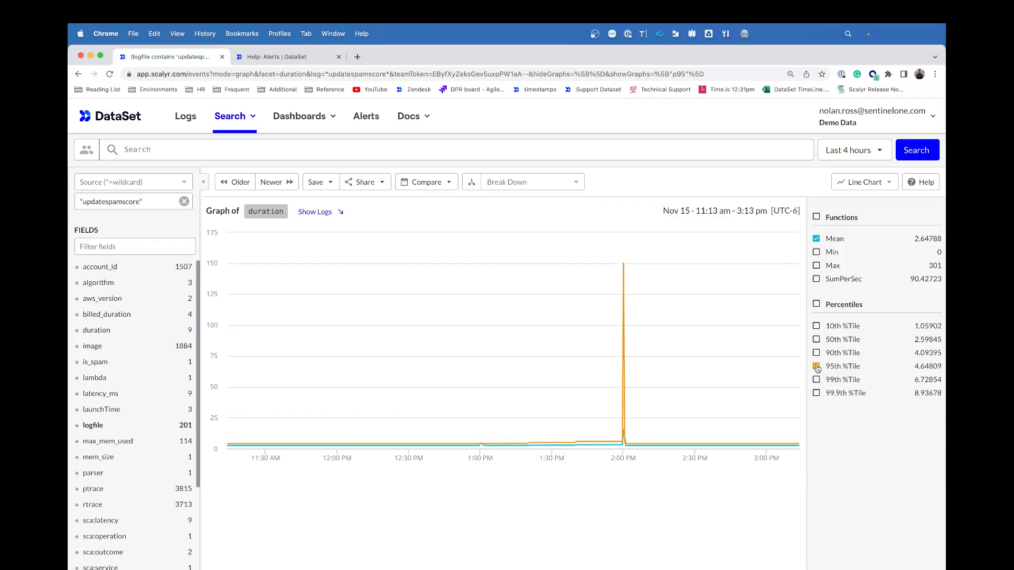
click(816, 367)
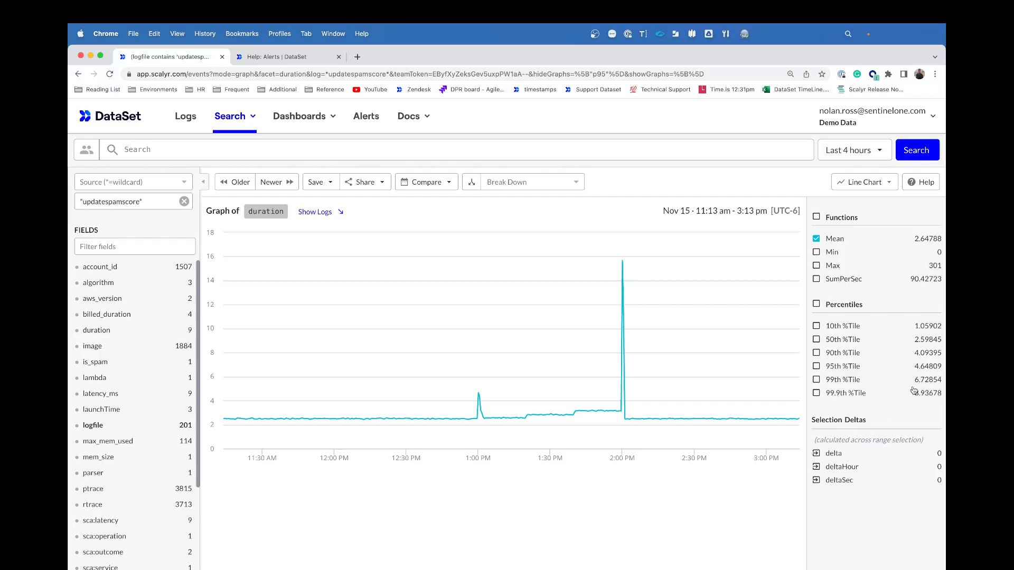
click(816, 366)
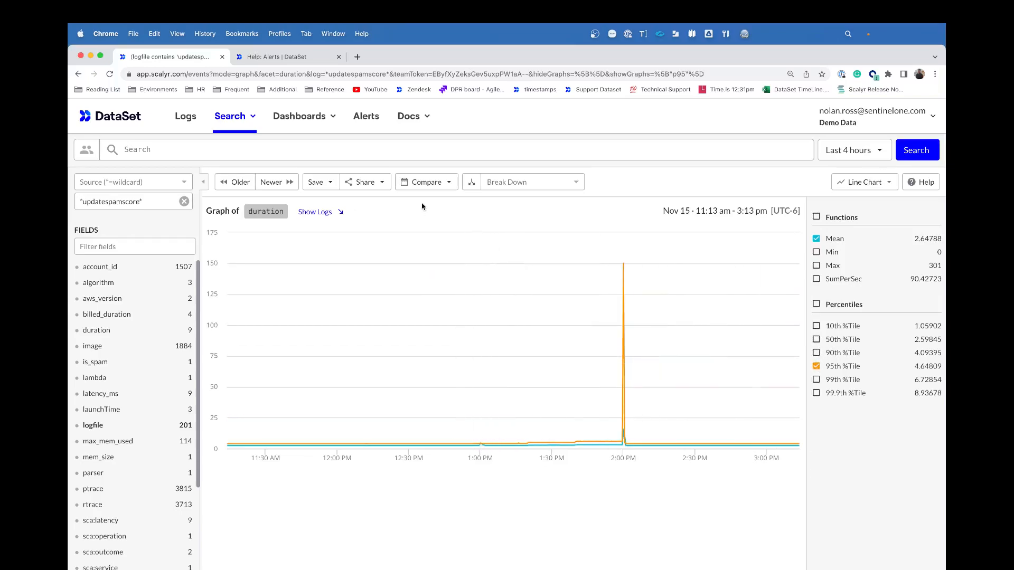
click(323, 188)
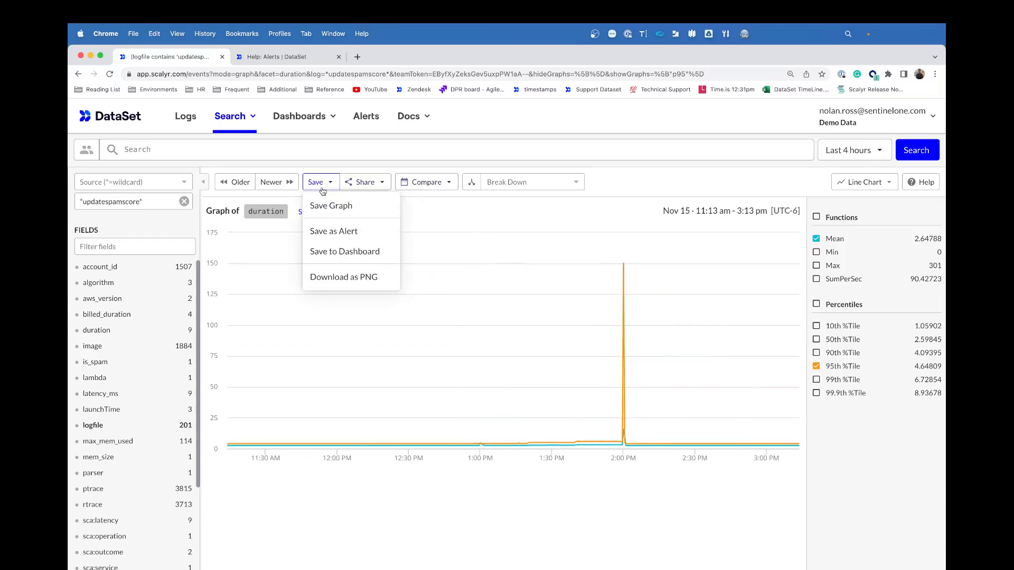
Step: Start saving the graph as an alert named 'Spam Score Value Alert' and enter the notification email address
click(327, 233)
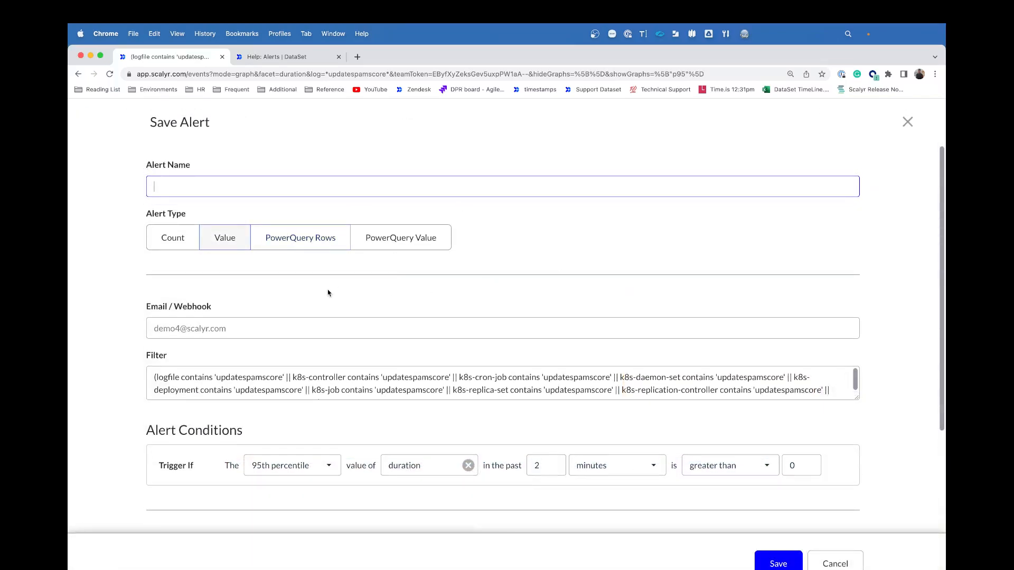
text(Spoam Score Value Alert)
click(196, 323)
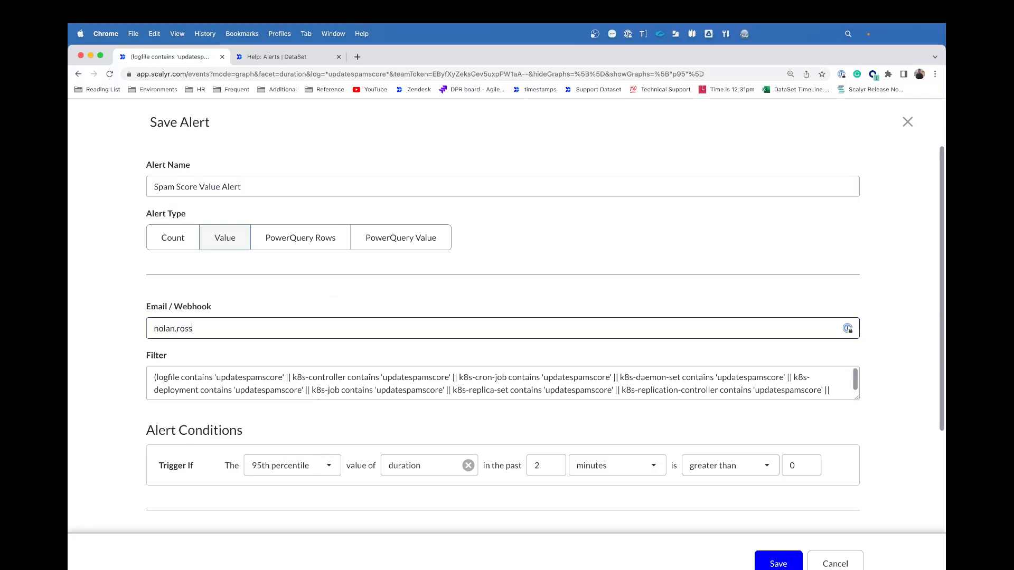
Step: Set the alert's trigger threshold to 4 and save it
scroll(219, 375, down, 3)
scroll(217, 375, up, 3)
scroll(217, 375, down, 1)
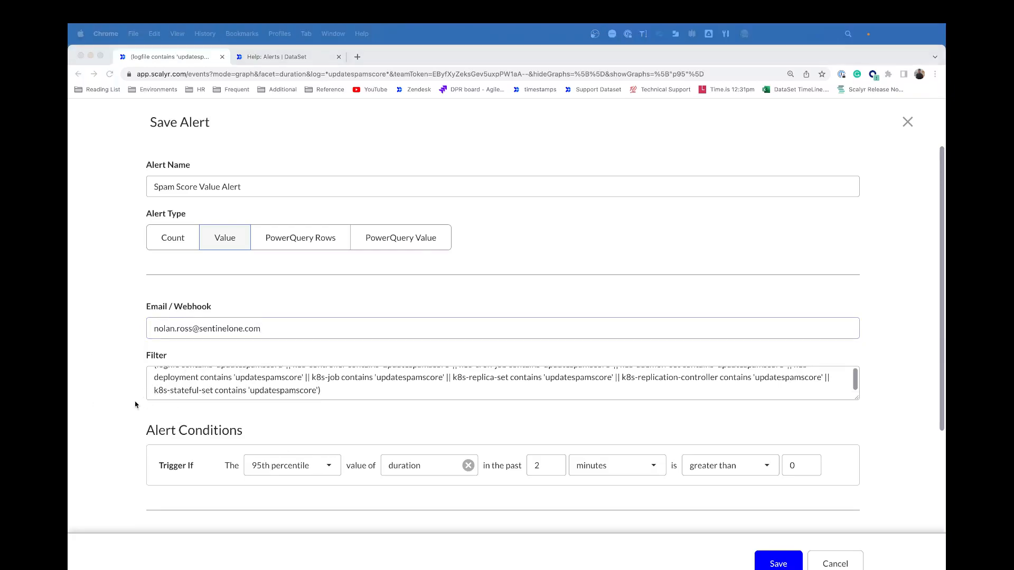
scroll(136, 405, down, 1)
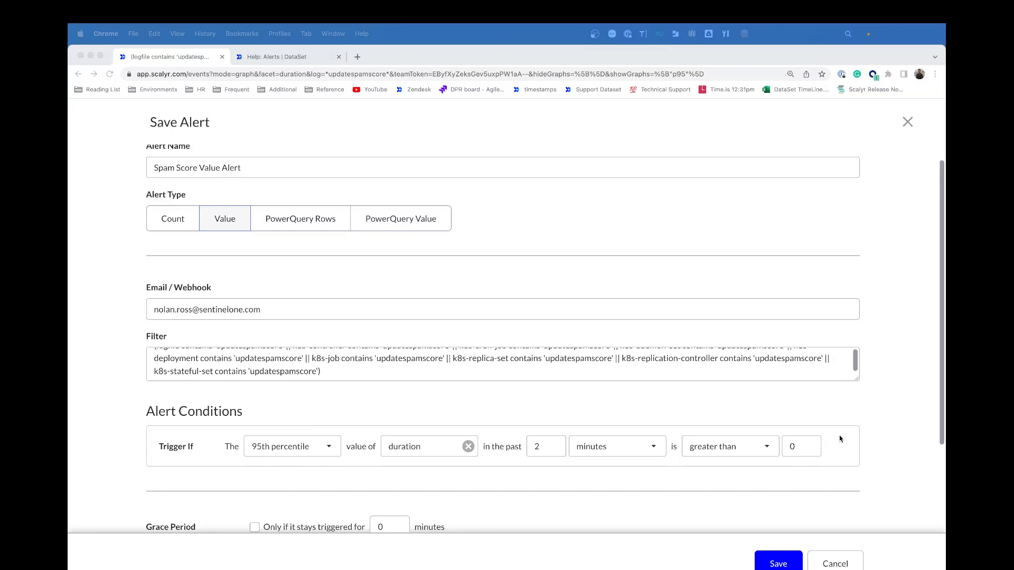
click(801, 448)
click(796, 448)
click(796, 447)
key(BackSpace)
text(4)
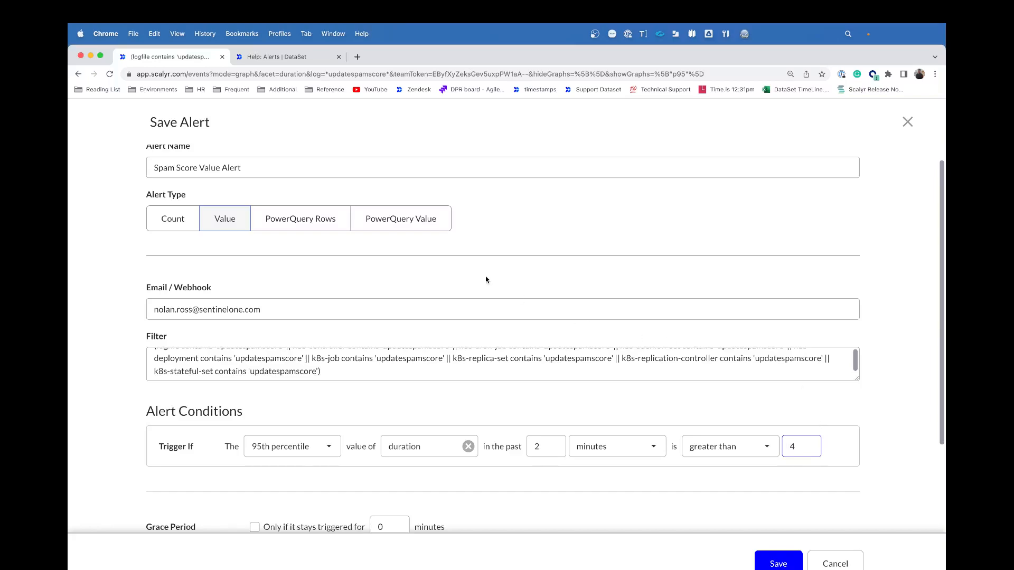
scroll(735, 250, down, 3)
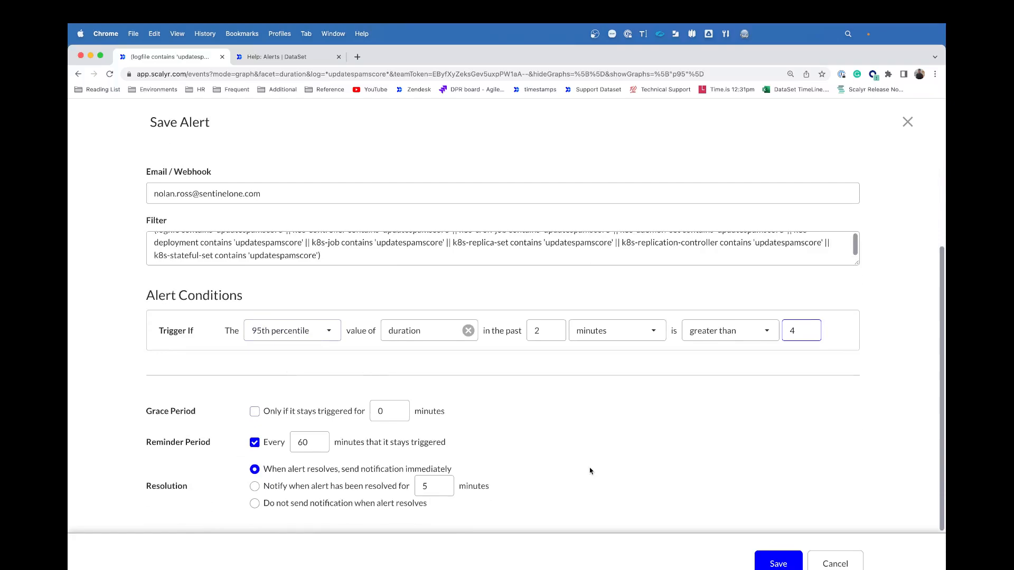
click(776, 561)
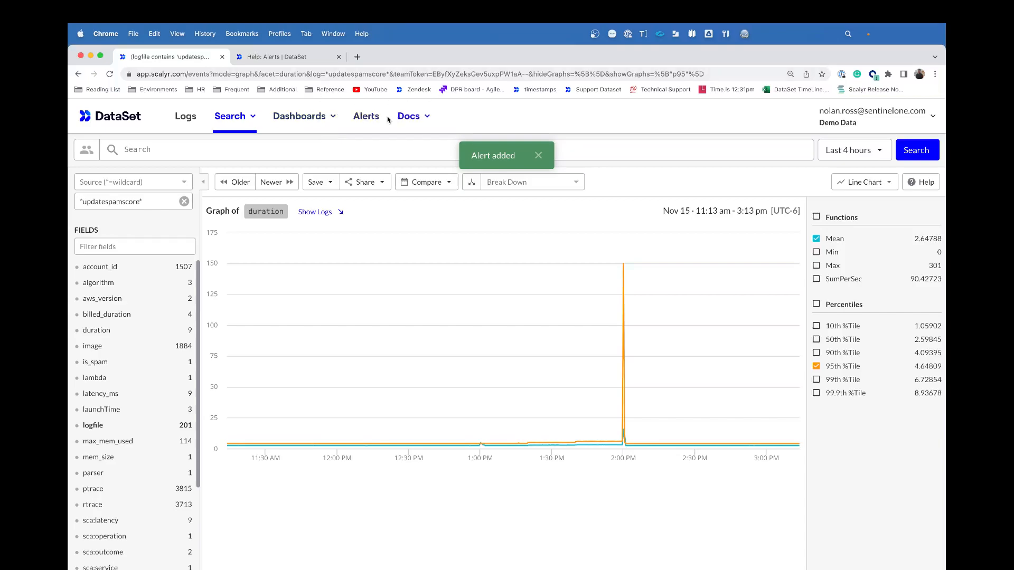
Step: Find Spam Score Value Alert under All alerts, review its details, and return to the Alerts list
click(365, 118)
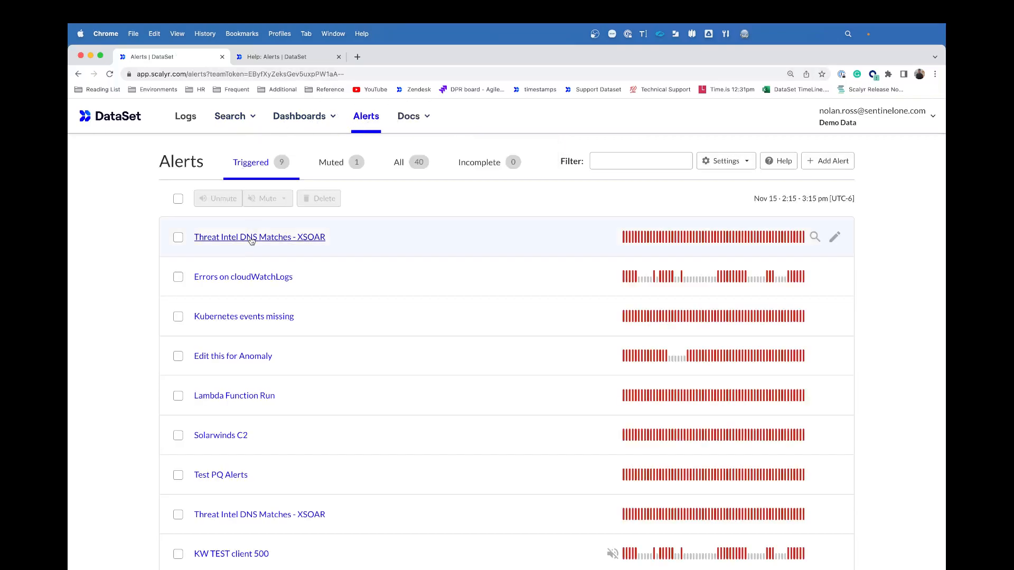
click(415, 166)
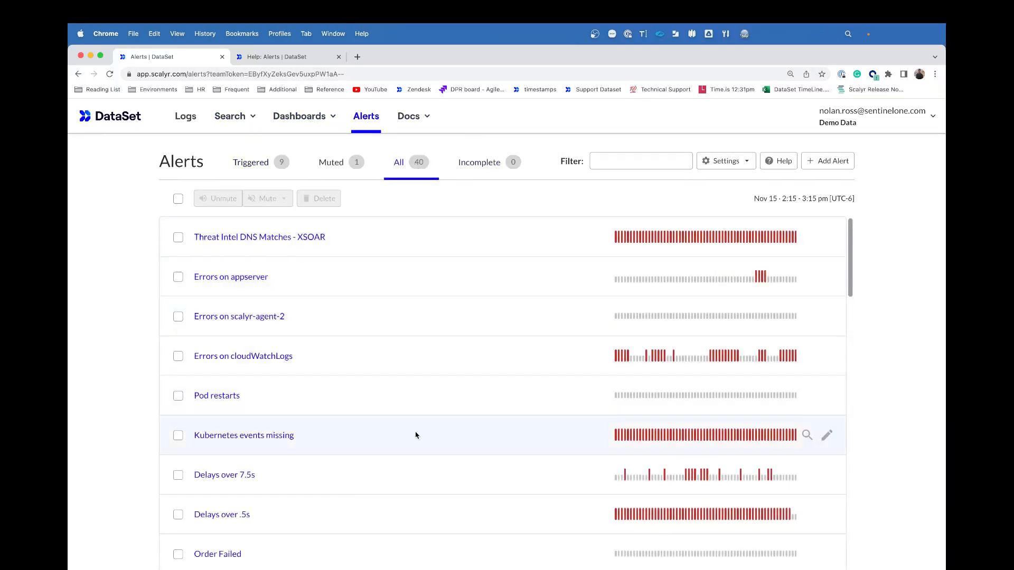
scroll(415, 435, down, 15)
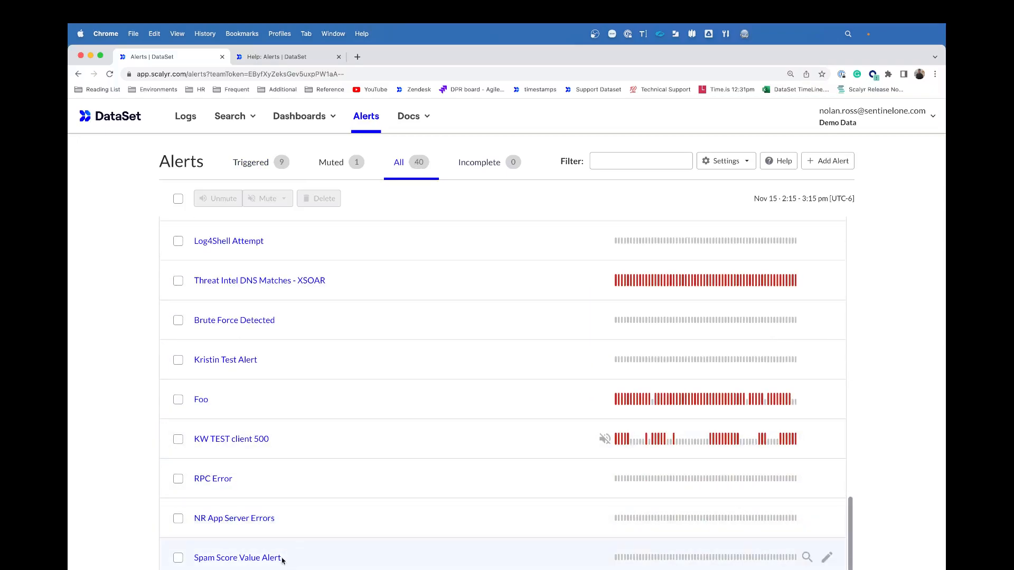
click(263, 558)
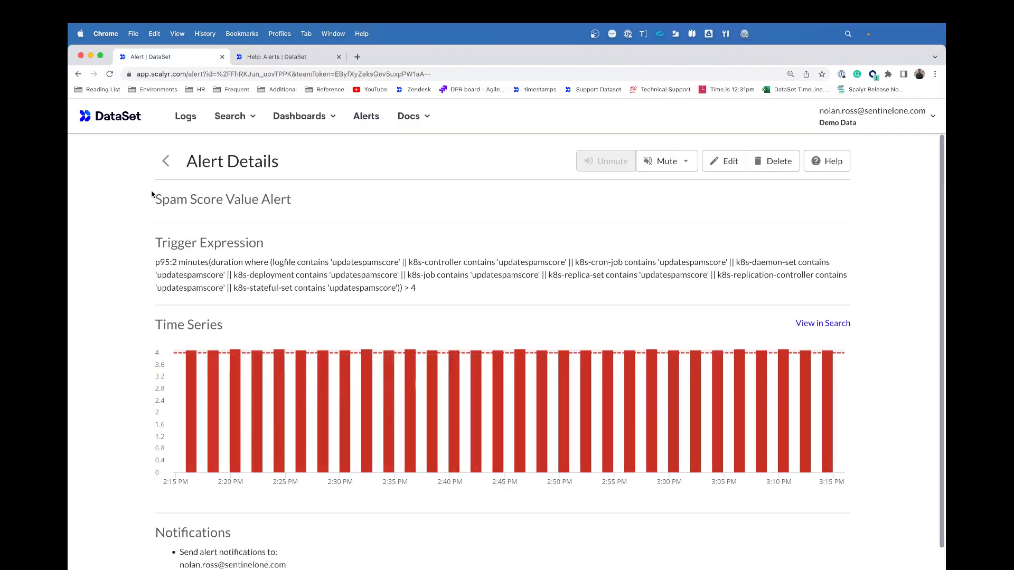
click(166, 161)
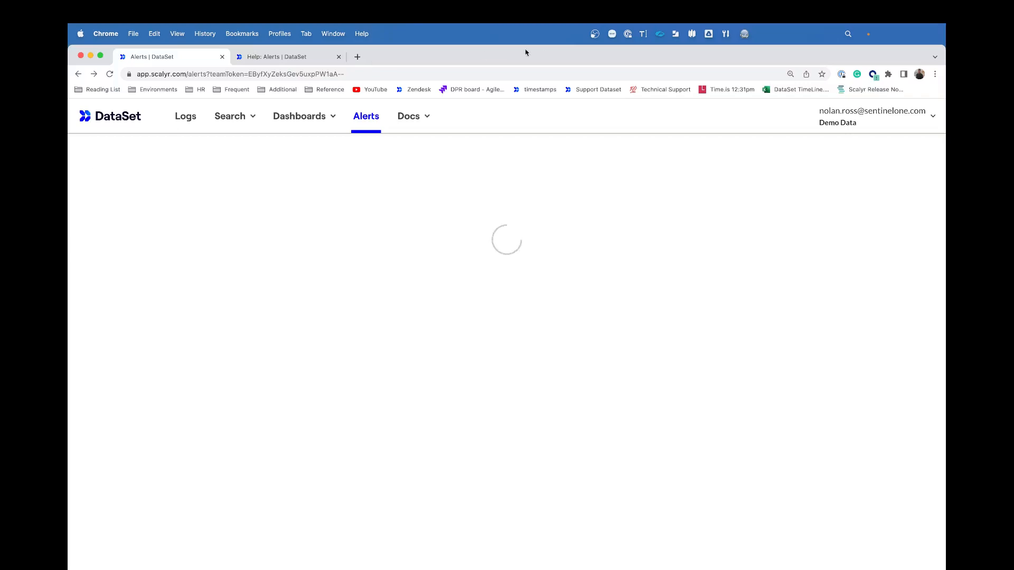
click(595, 35)
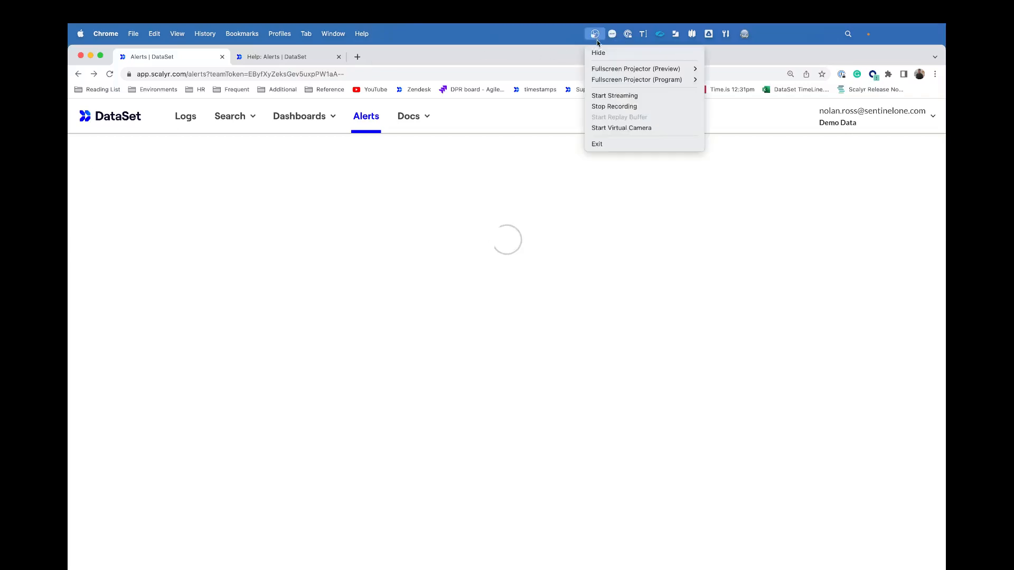
click(570, 53)
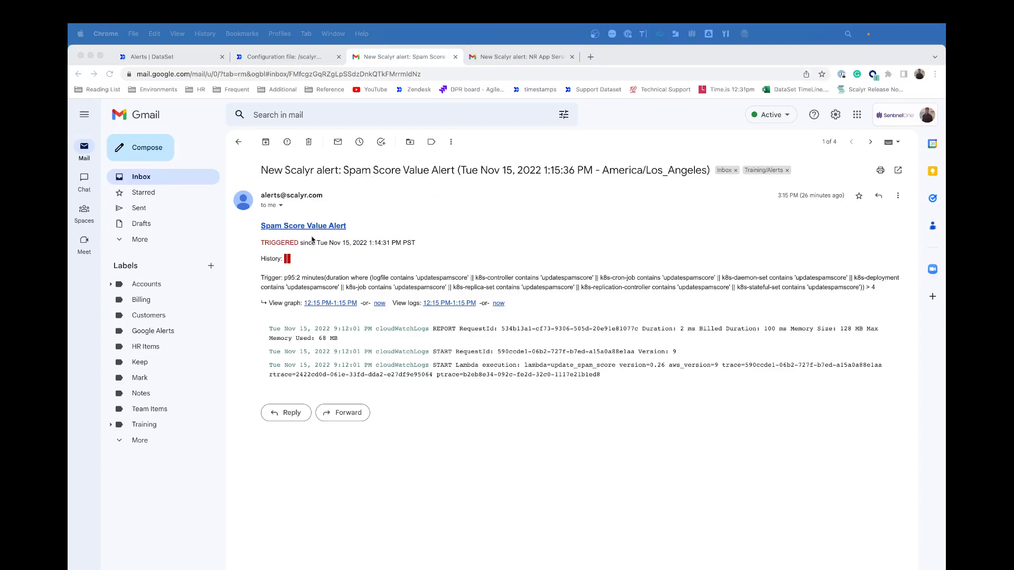
Step: Open the alert email's '12:15 PM-1:15 PM' graph link in DataSet
click(370, 272)
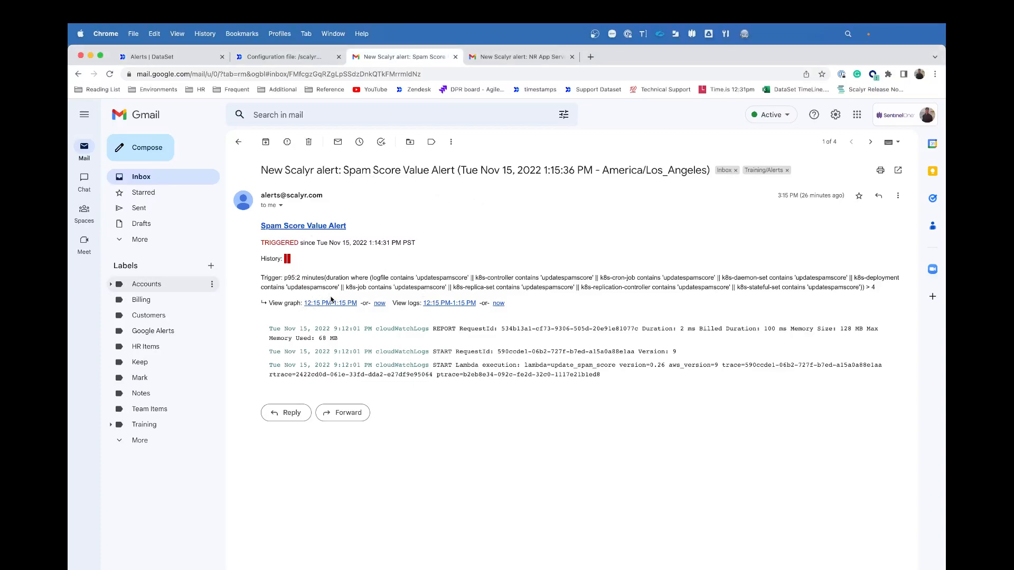
click(326, 306)
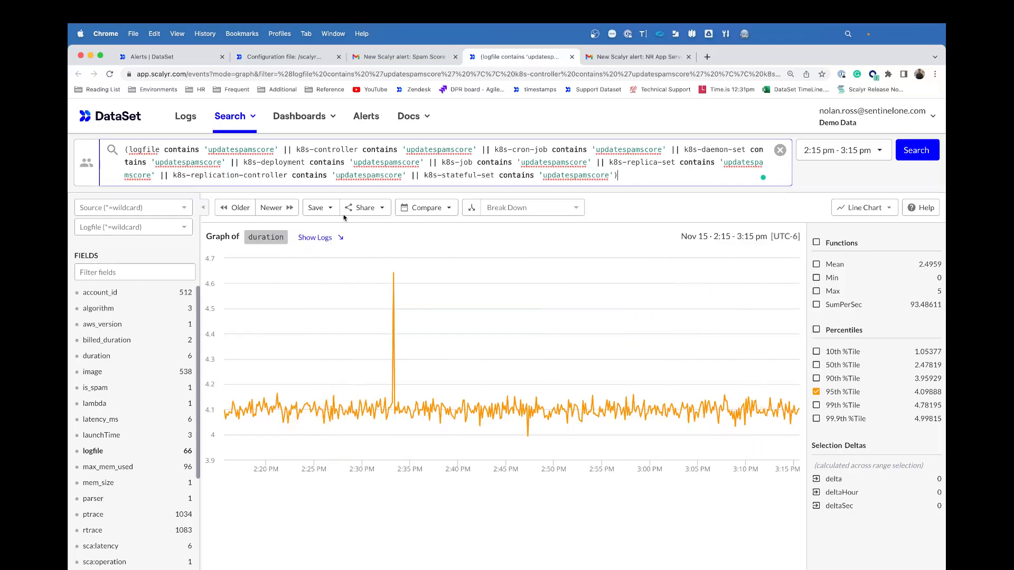
Step: Show the matching spam score log events, then switch to the NR App Server Errors email
click(316, 238)
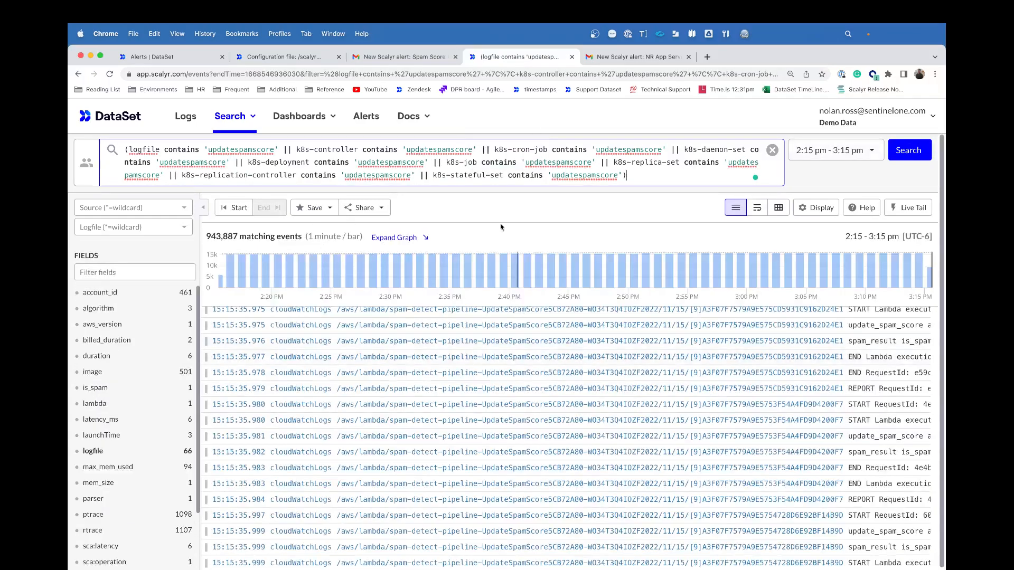
click(622, 58)
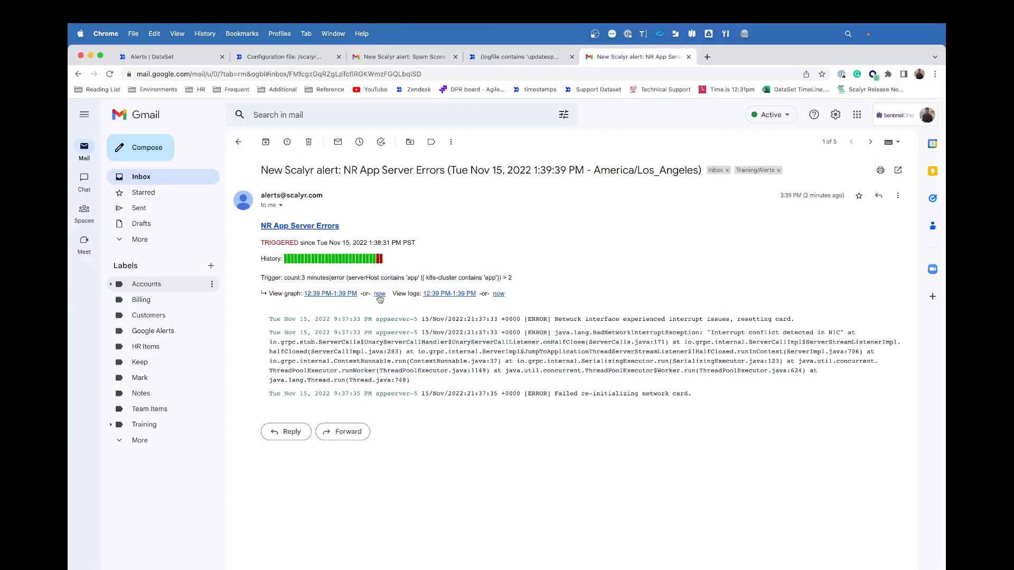
Step: Open the 124 NR App Server Errors log events from the email, then scroll DataSet's Alerts list
click(458, 295)
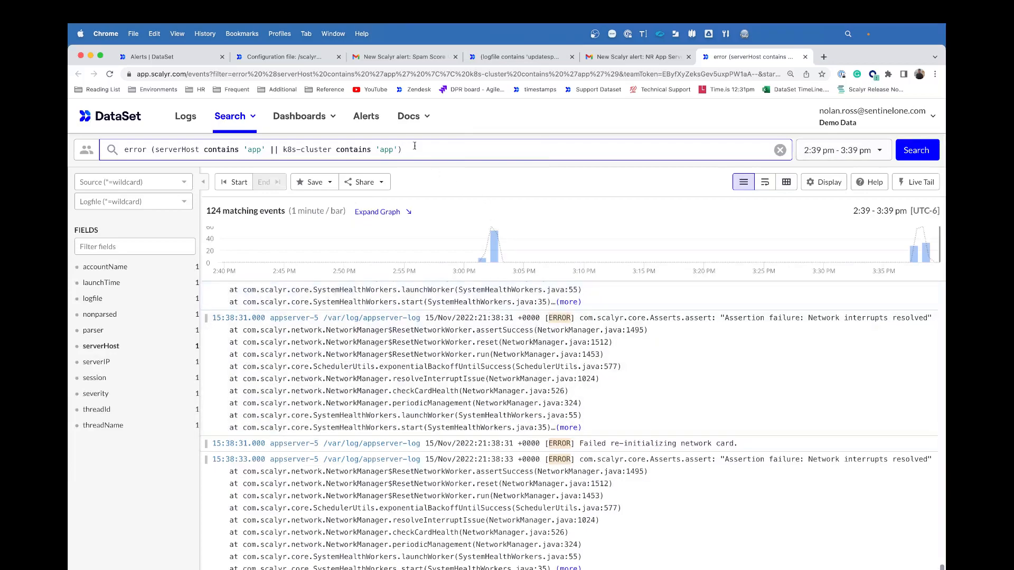
click(371, 120)
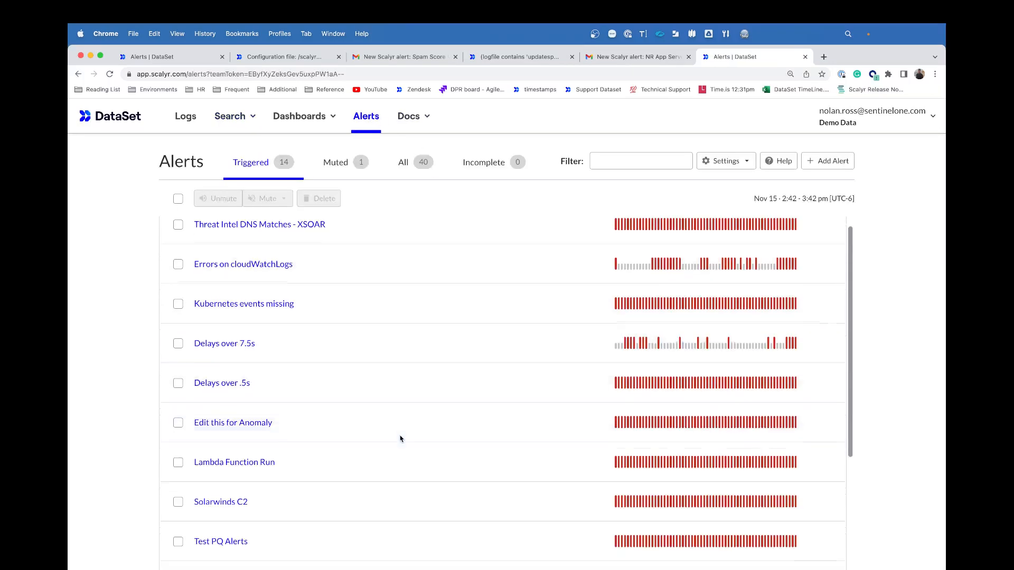
scroll(400, 437, down, 5)
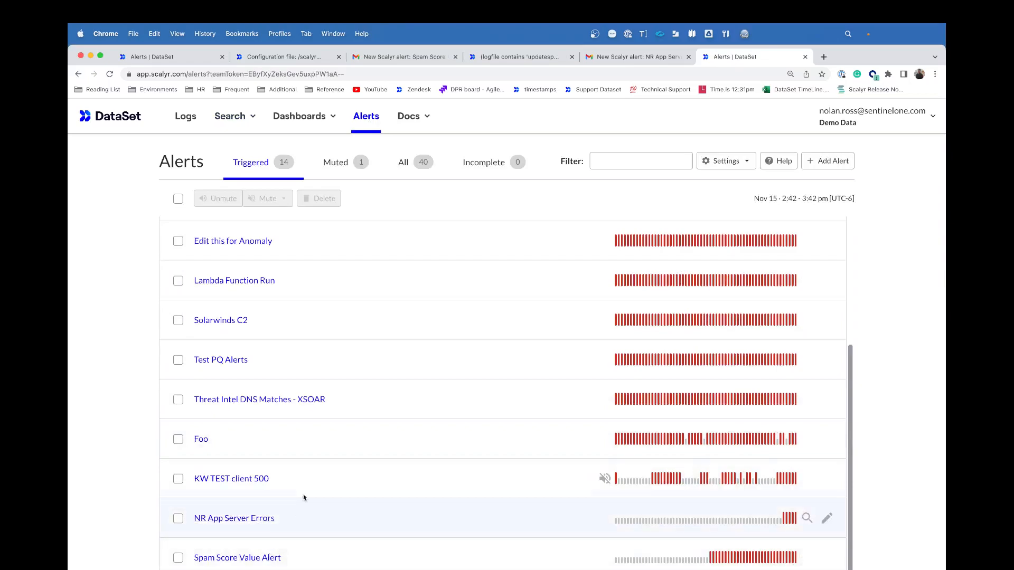